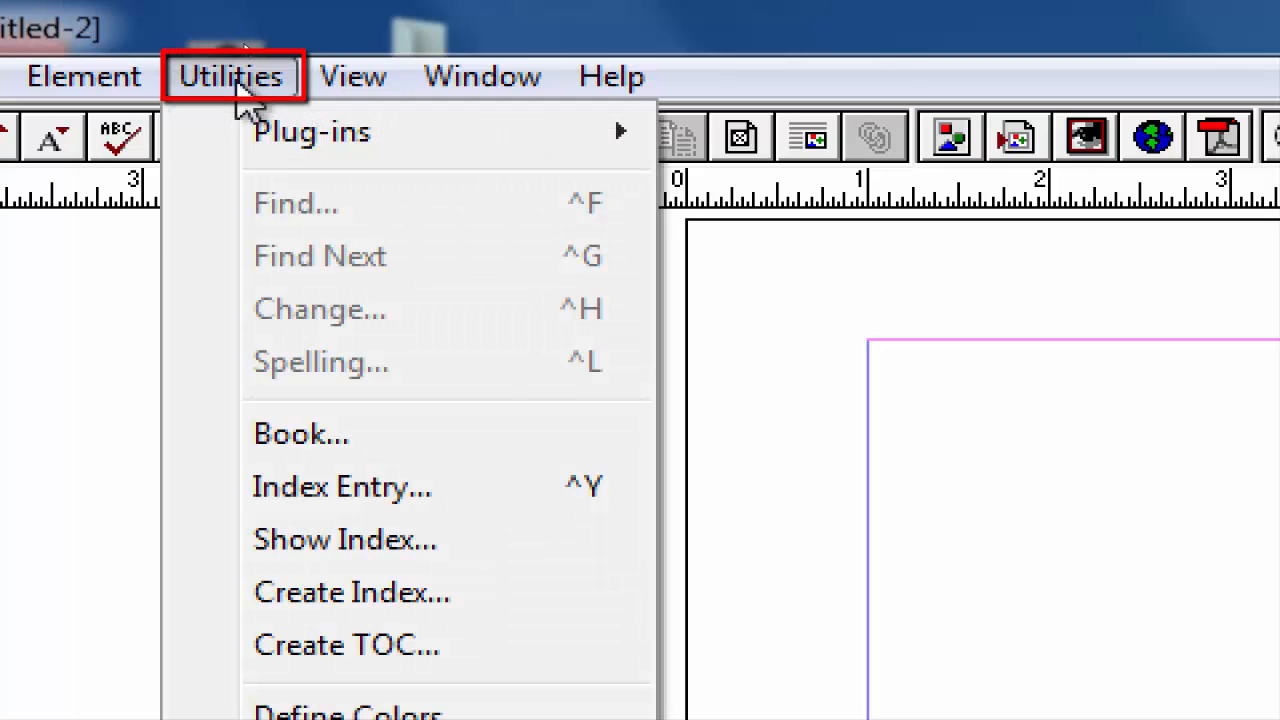
mouse_move(262, 140)
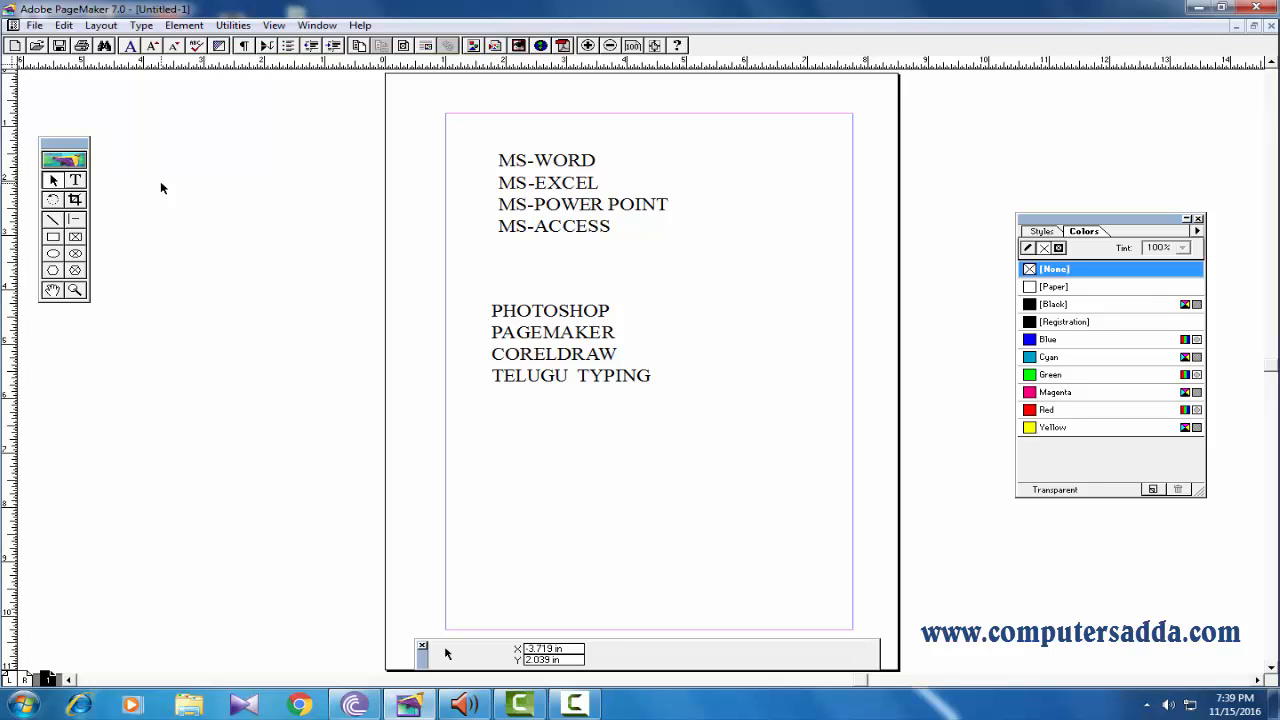
Move the MS-WORD text block slightly up and select the PHOTOSHOP text block, nudging it upward.
left_click(552, 178)
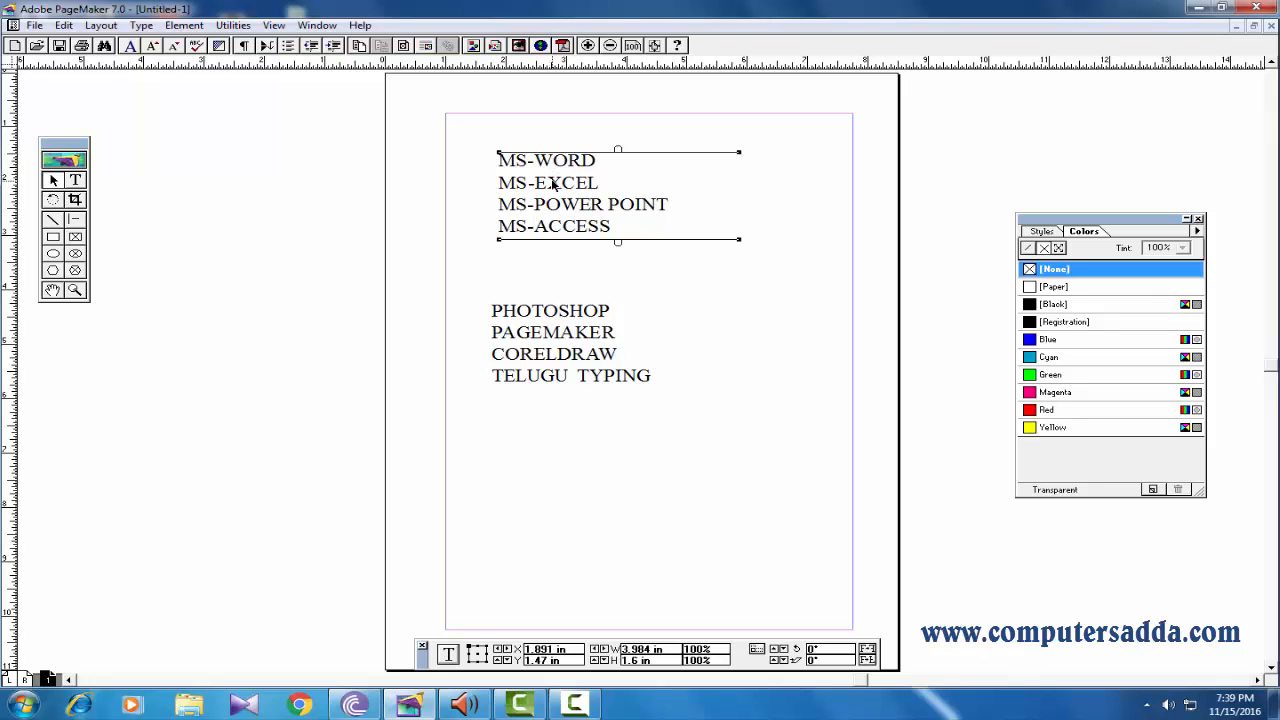
left_click_drag(553, 185, 531, 171)
left_click(142, 213)
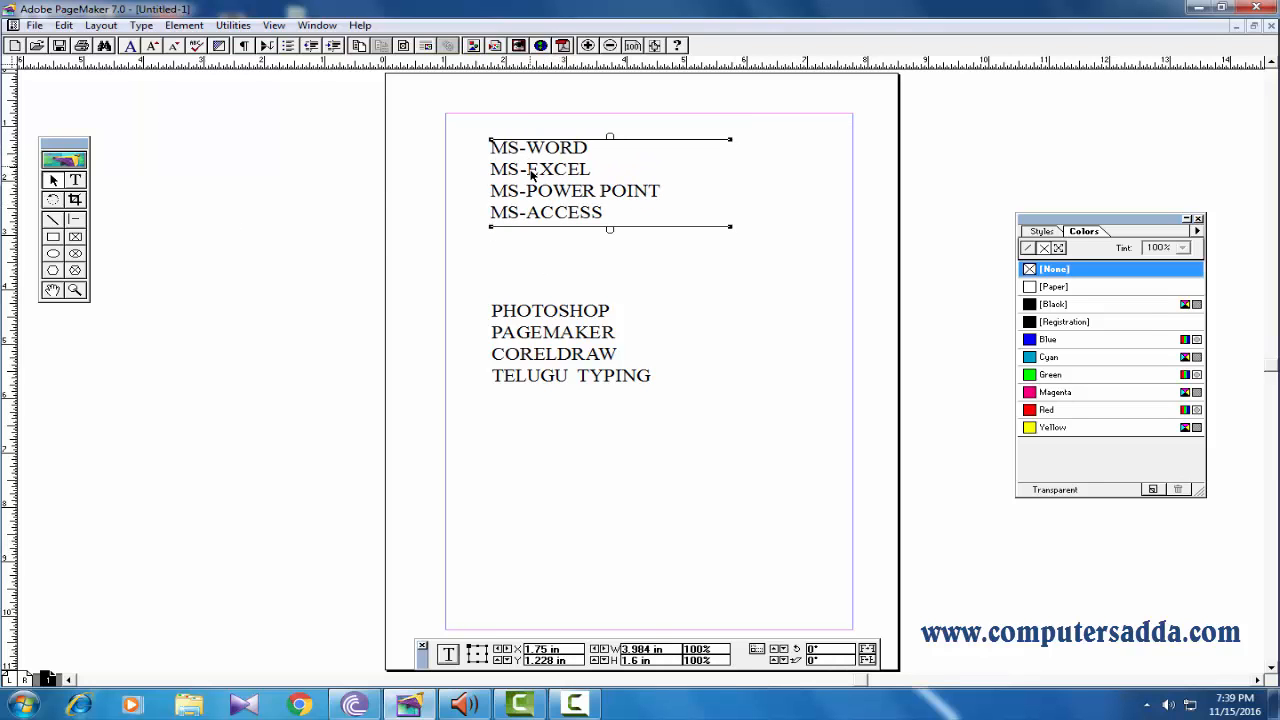
left_click_drag(543, 371, 548, 340)
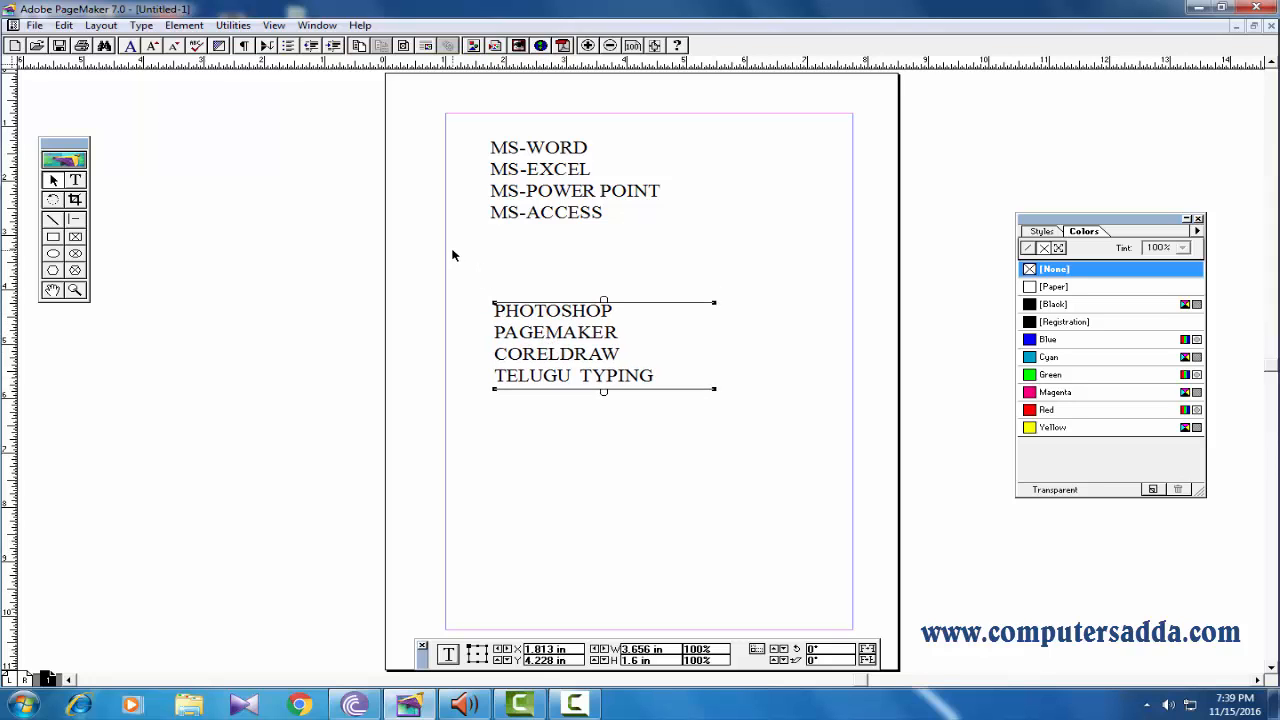
Try to apply Bullets and numbering to the selected text block with the pointer tool active.
left_click(234, 26)
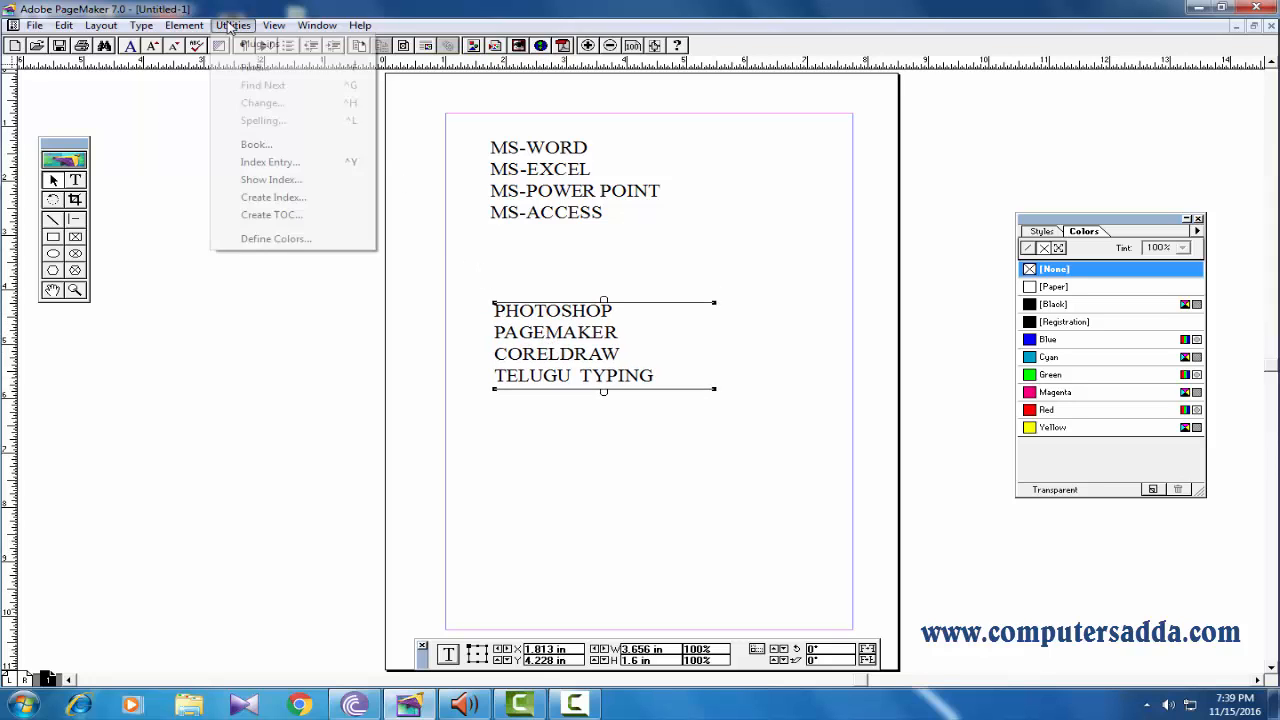
mouse_move(262, 44)
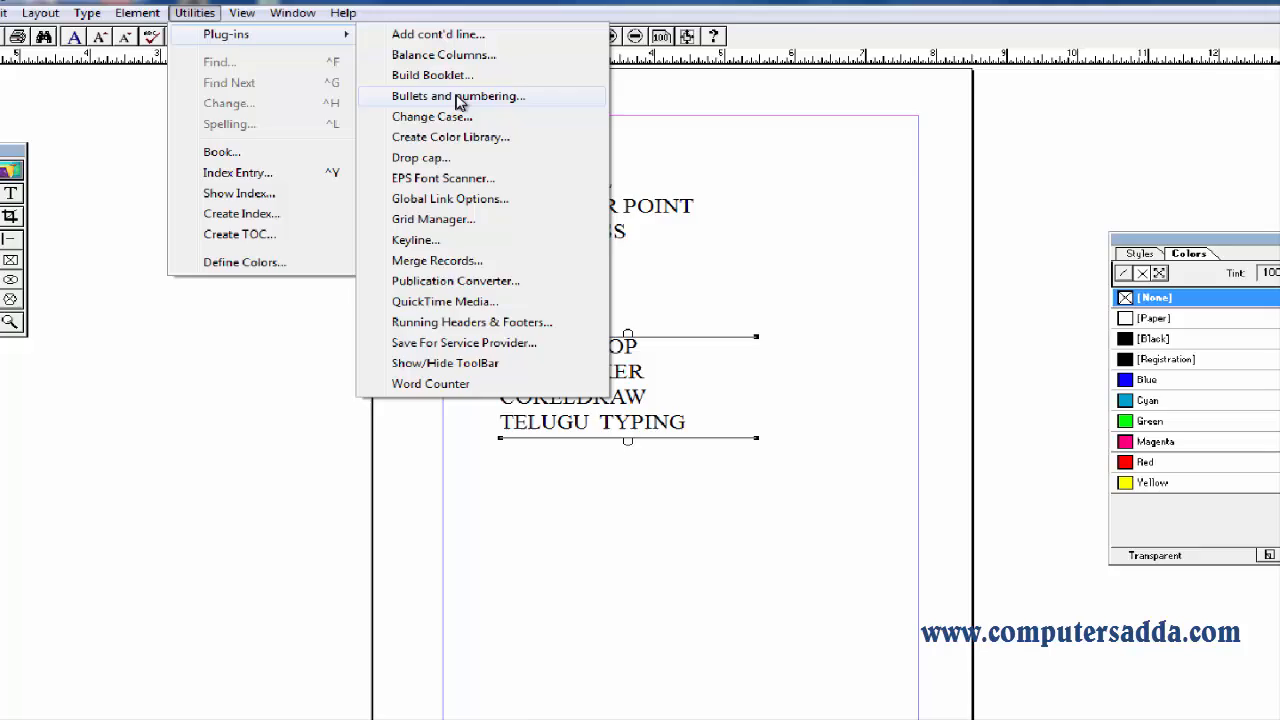
left_click(457, 97)
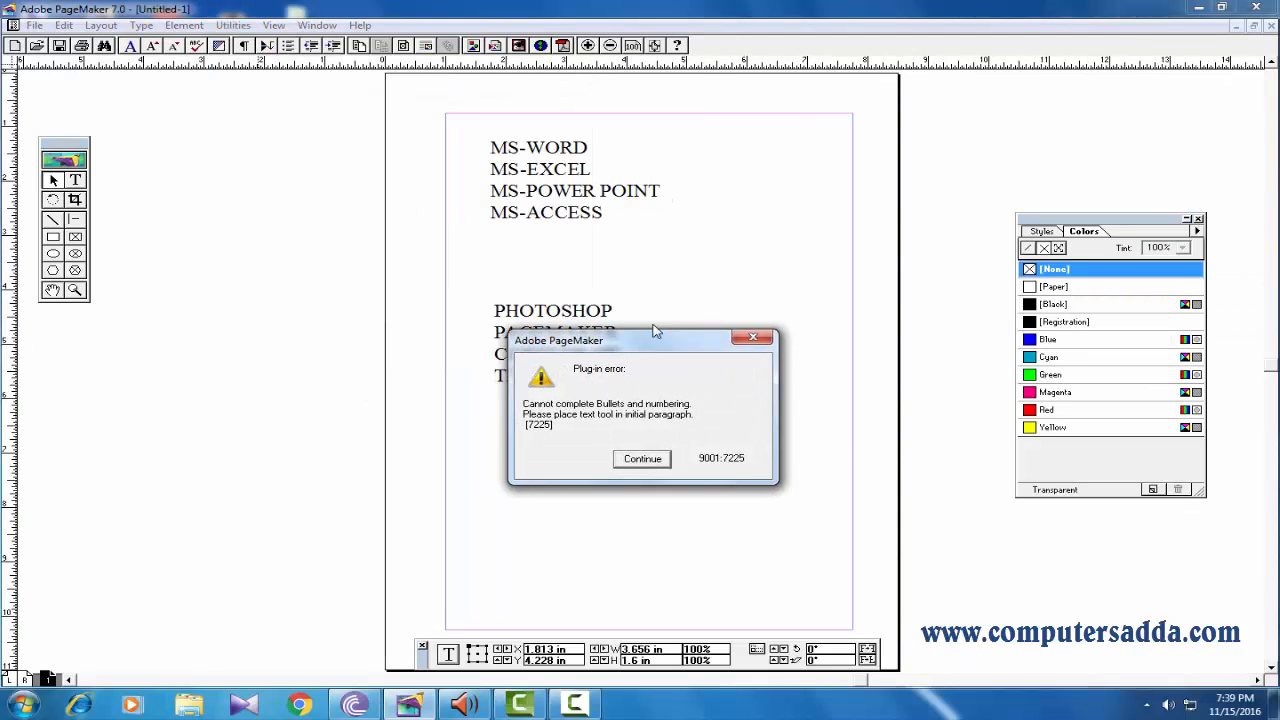
left_click_drag(655, 331, 830, 243)
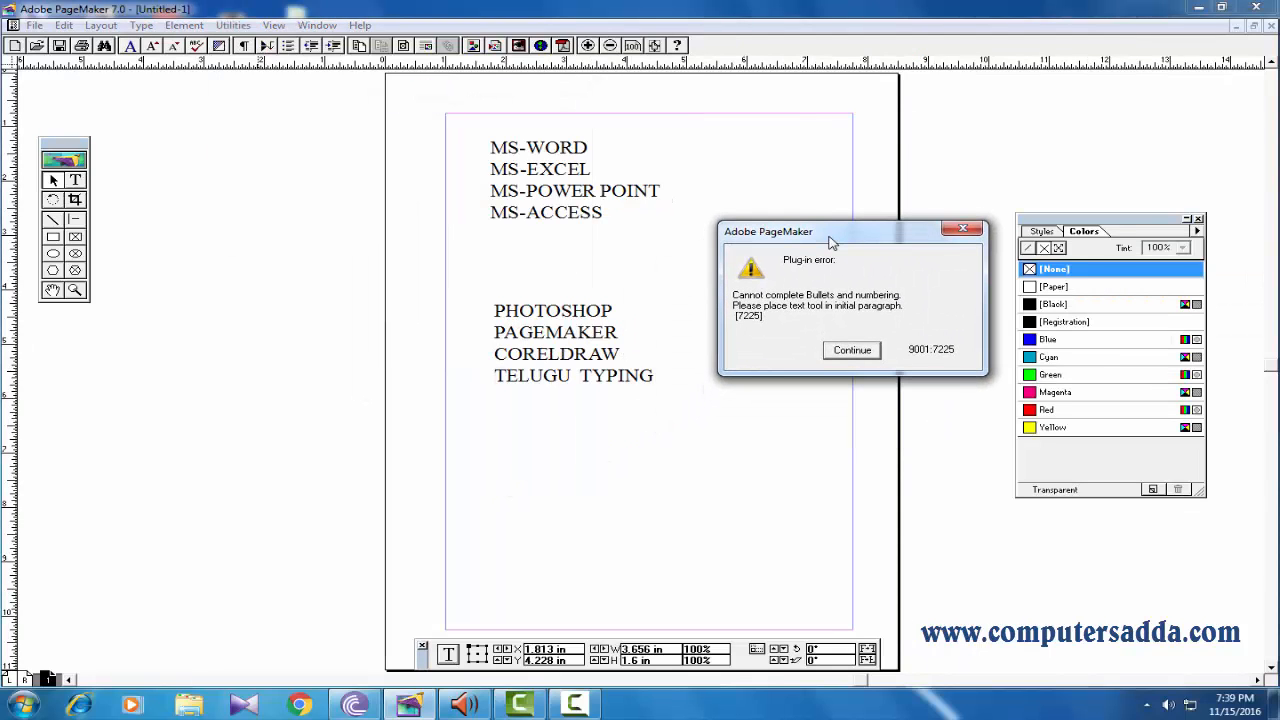
left_click(962, 231)
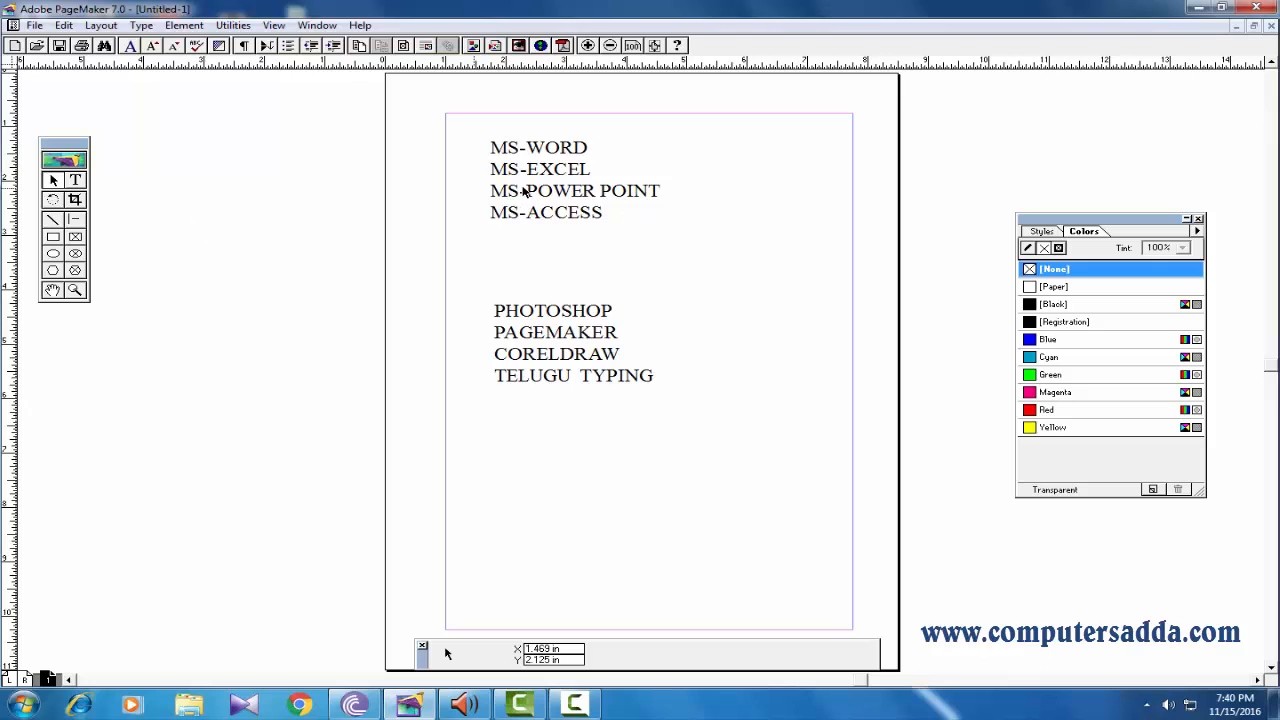
left_click(77, 182)
left_click_drag(606, 213, 490, 150)
left_click(502, 148)
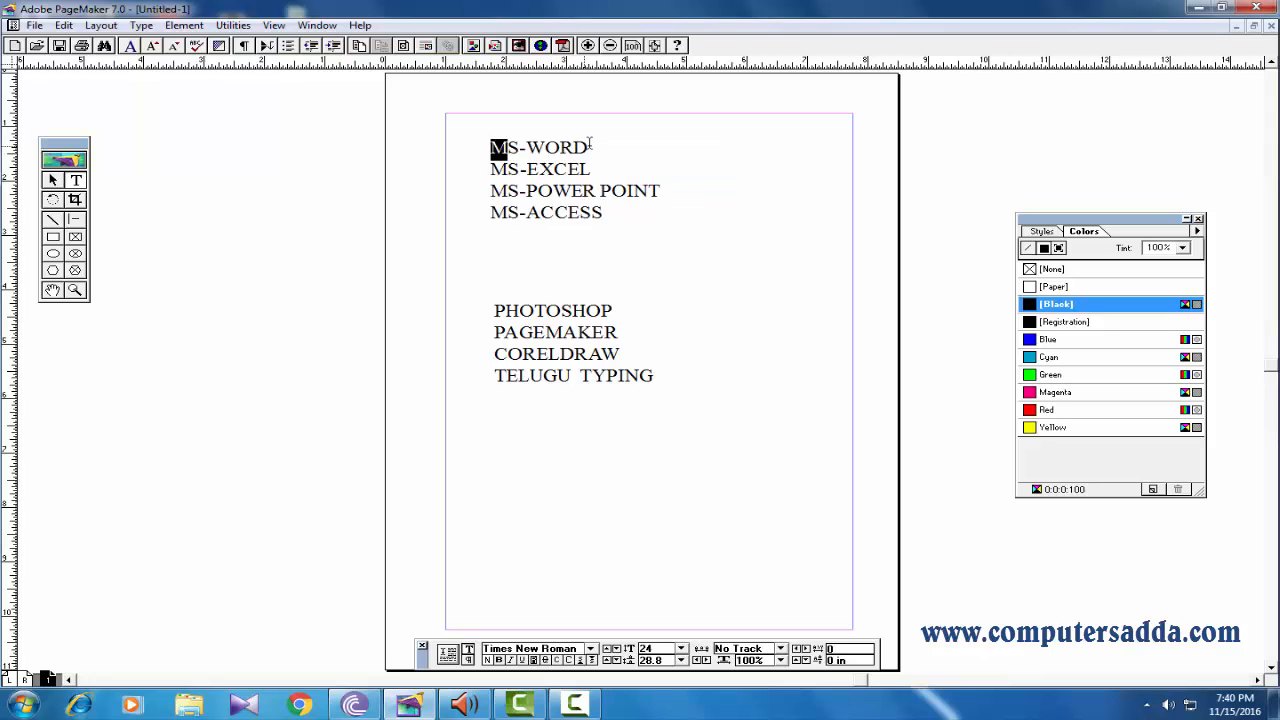
left_click_drag(590, 147, 487, 149)
left_click_drag(611, 216, 463, 145)
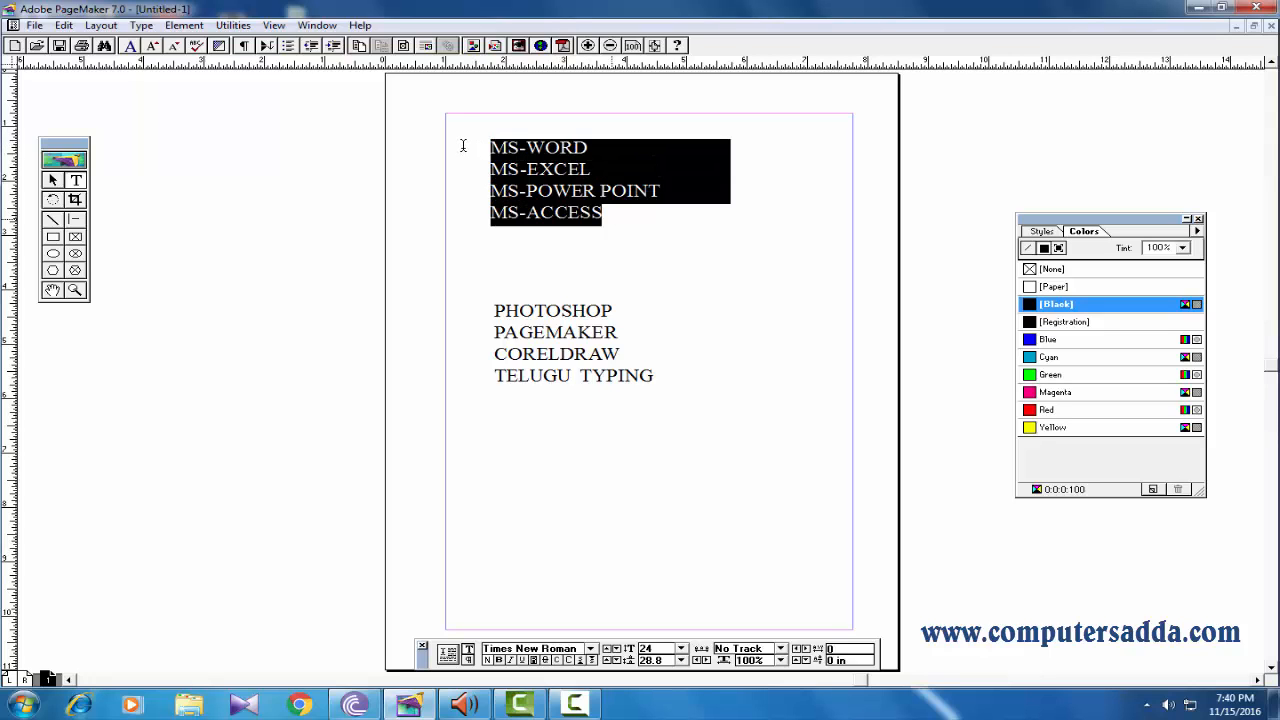
left_click(53, 180)
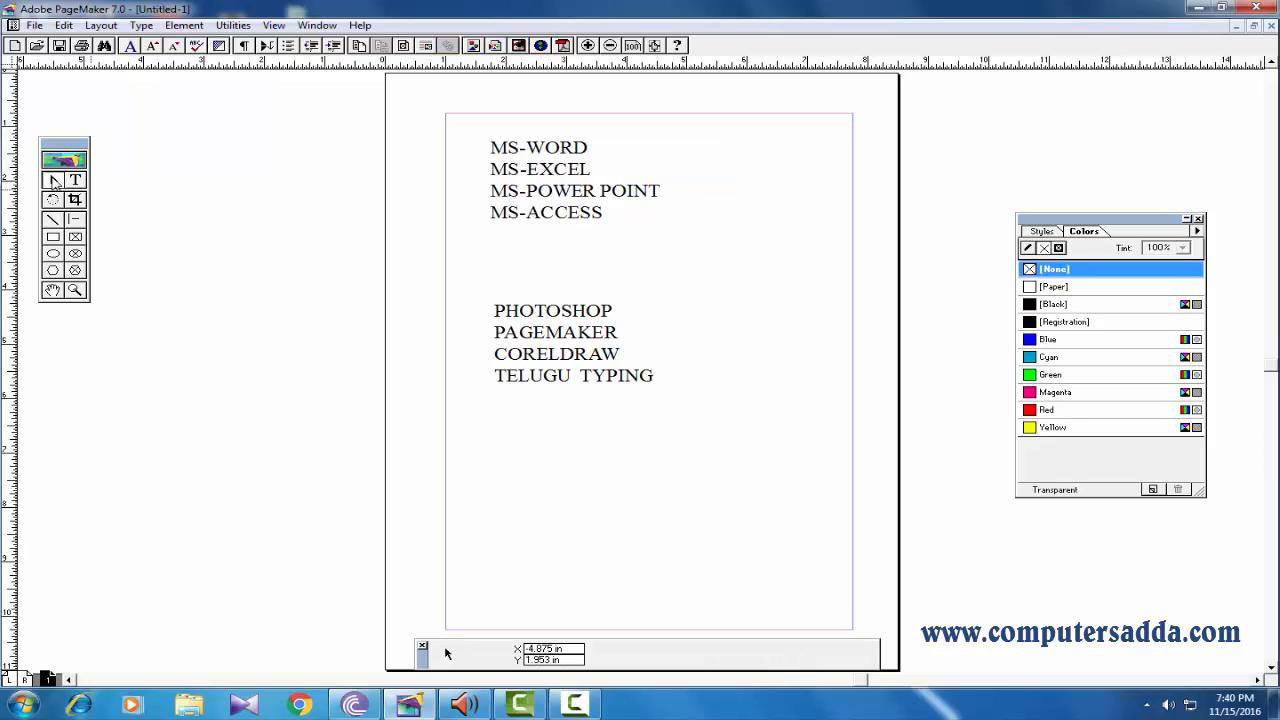
Apply diamond-style bullets to all four lines of the MS-WORD text block.
left_click(530, 186)
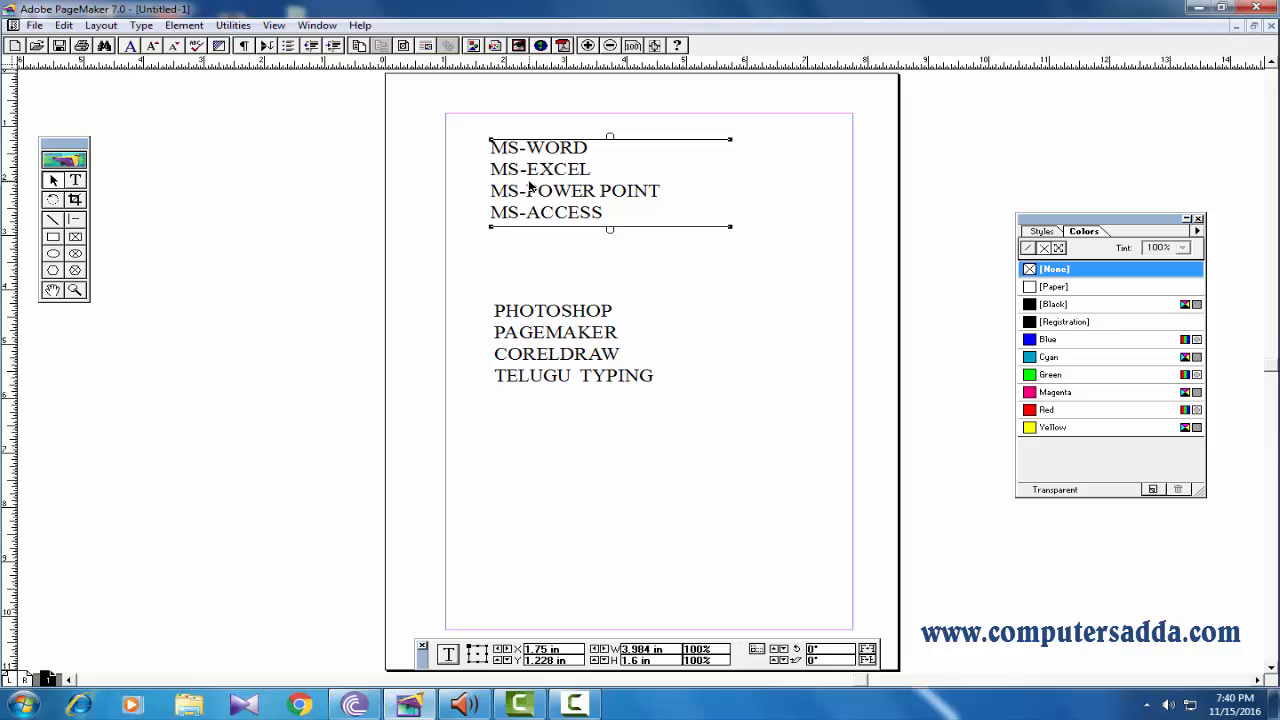
left_click(75, 180)
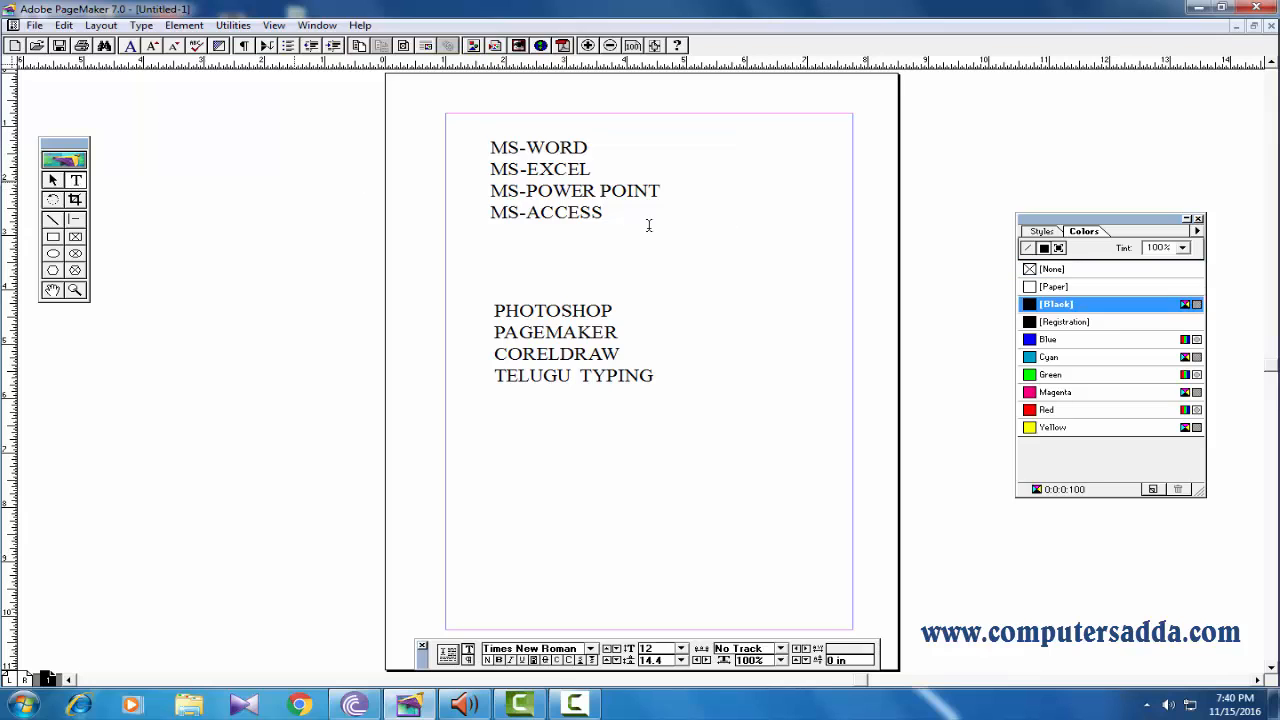
left_click_drag(611, 212, 466, 128)
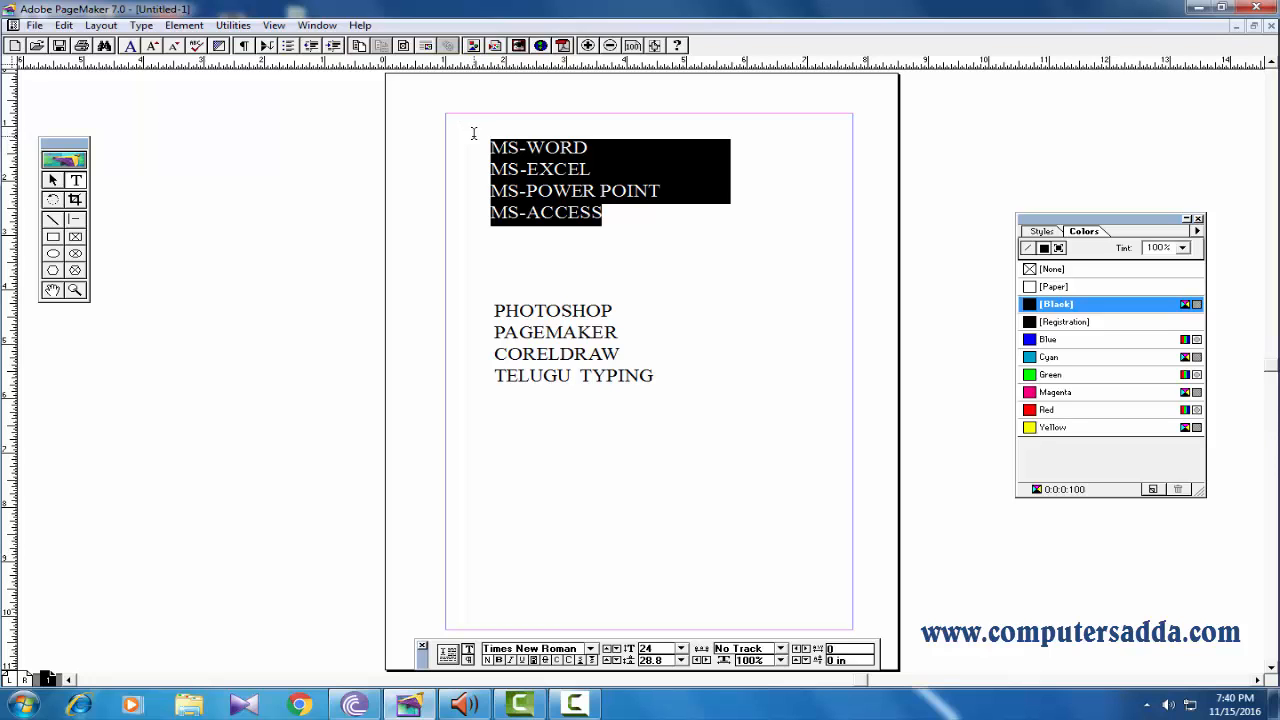
left_click(235, 27)
mouse_move(283, 46)
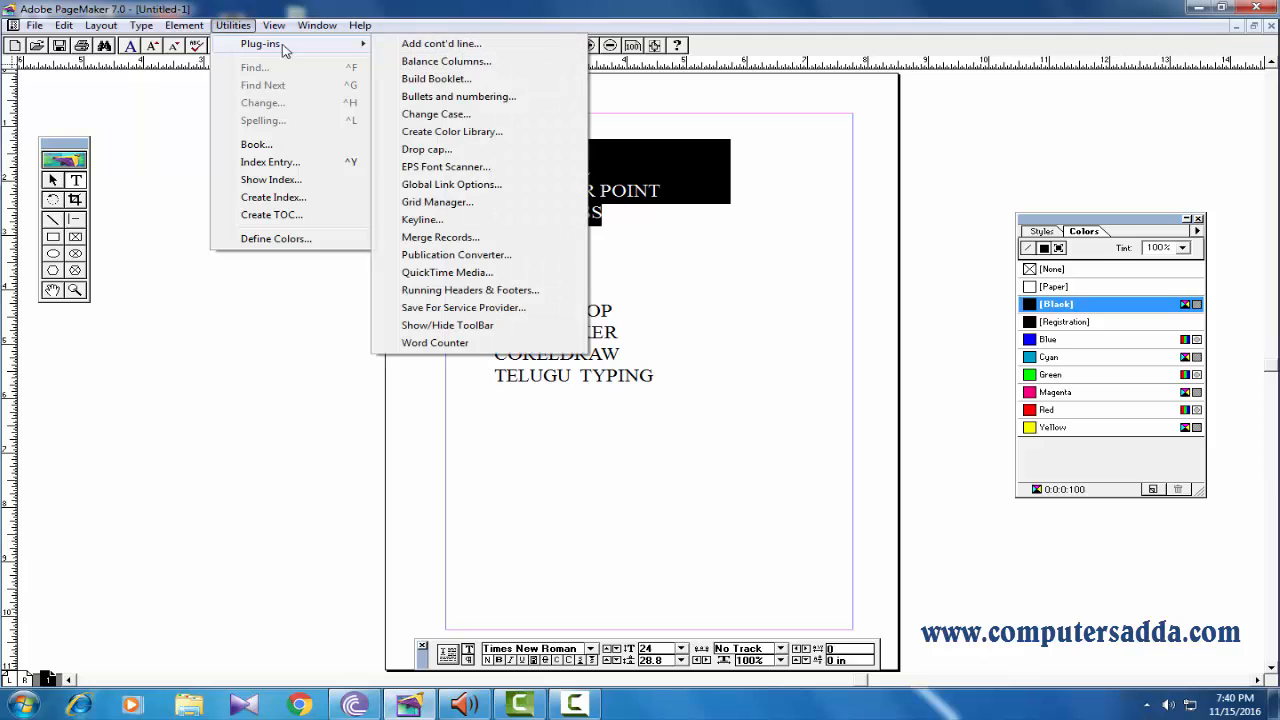
left_click(420, 97)
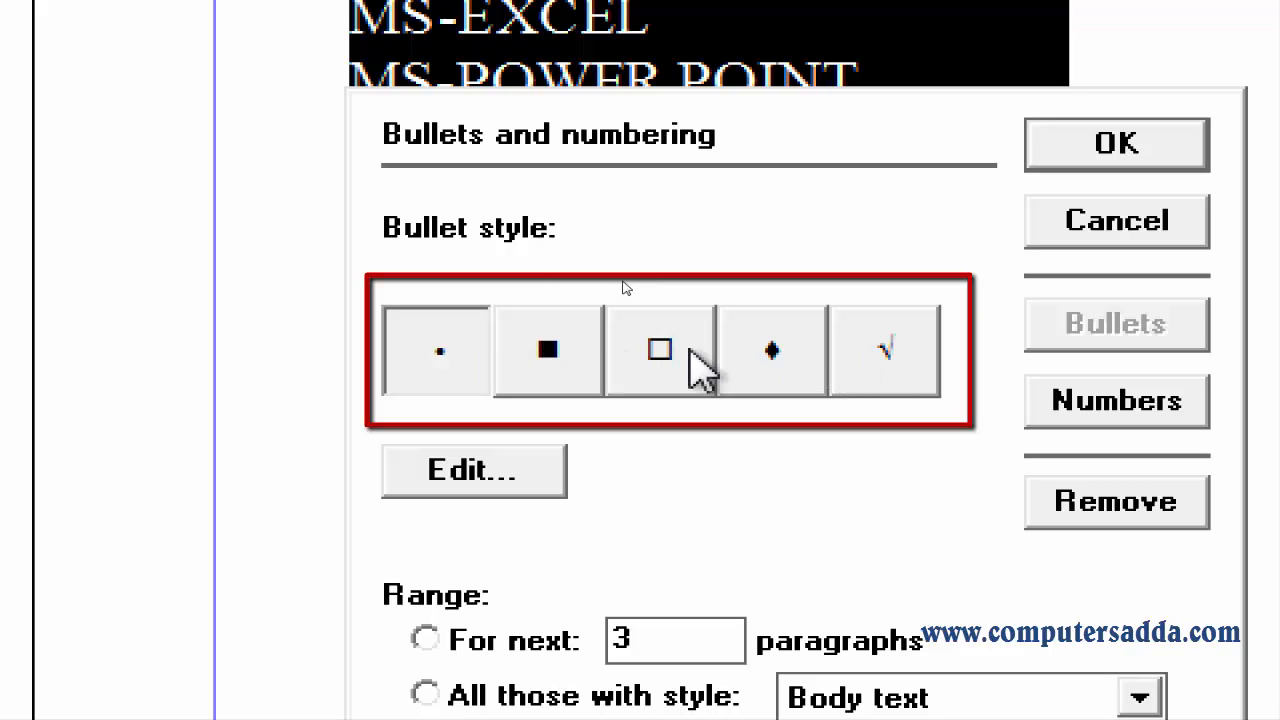
left_click(776, 352)
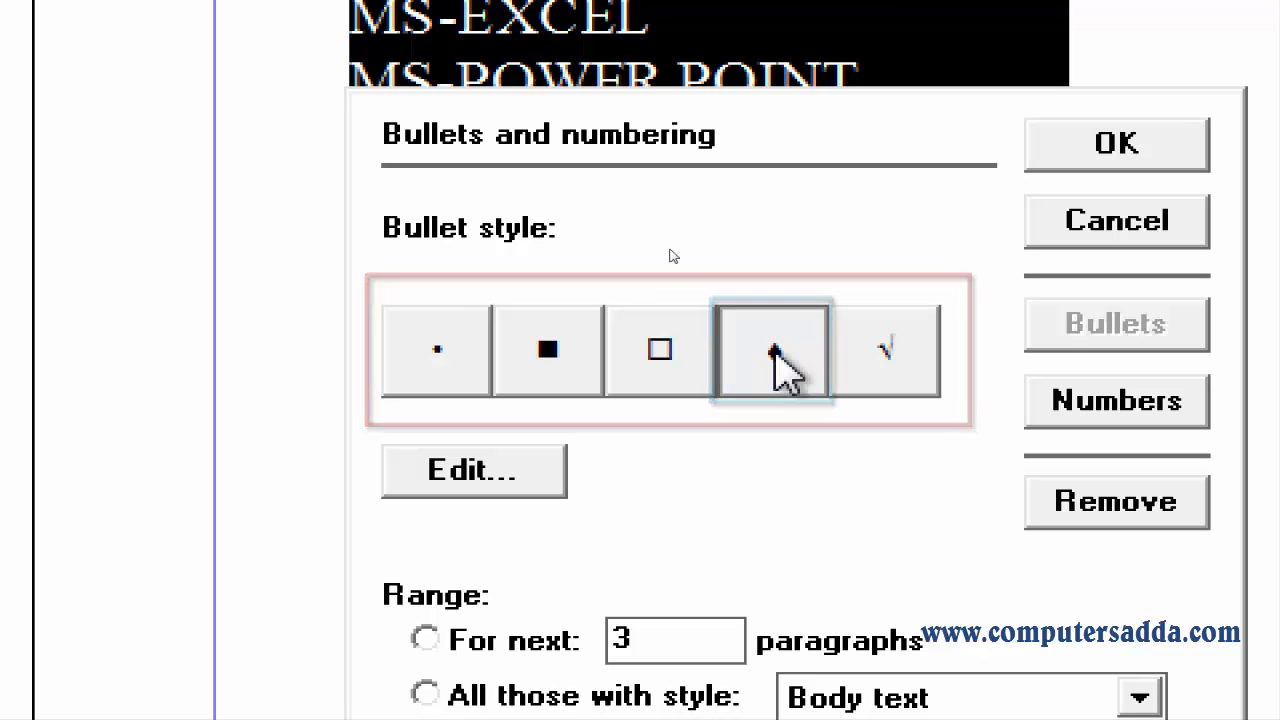
left_click(1116, 145)
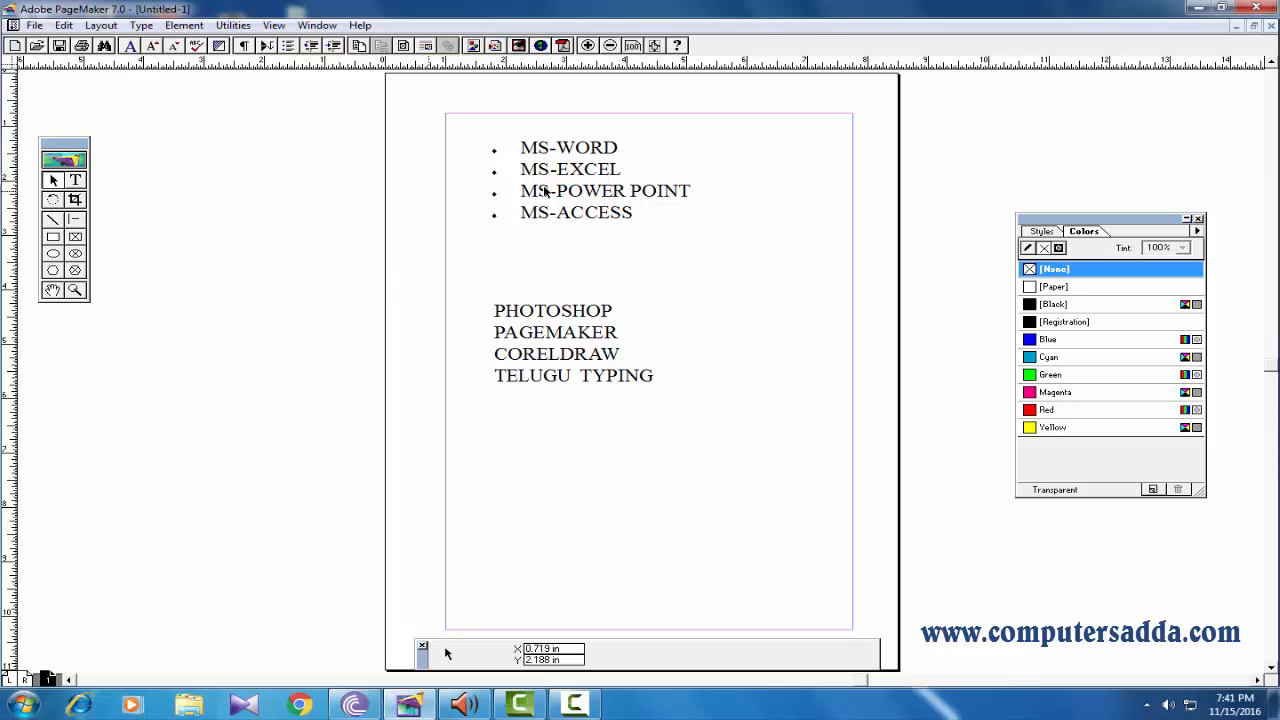
Move both text blocks slightly upward on the page.
left_click_drag(570, 189, 569, 179)
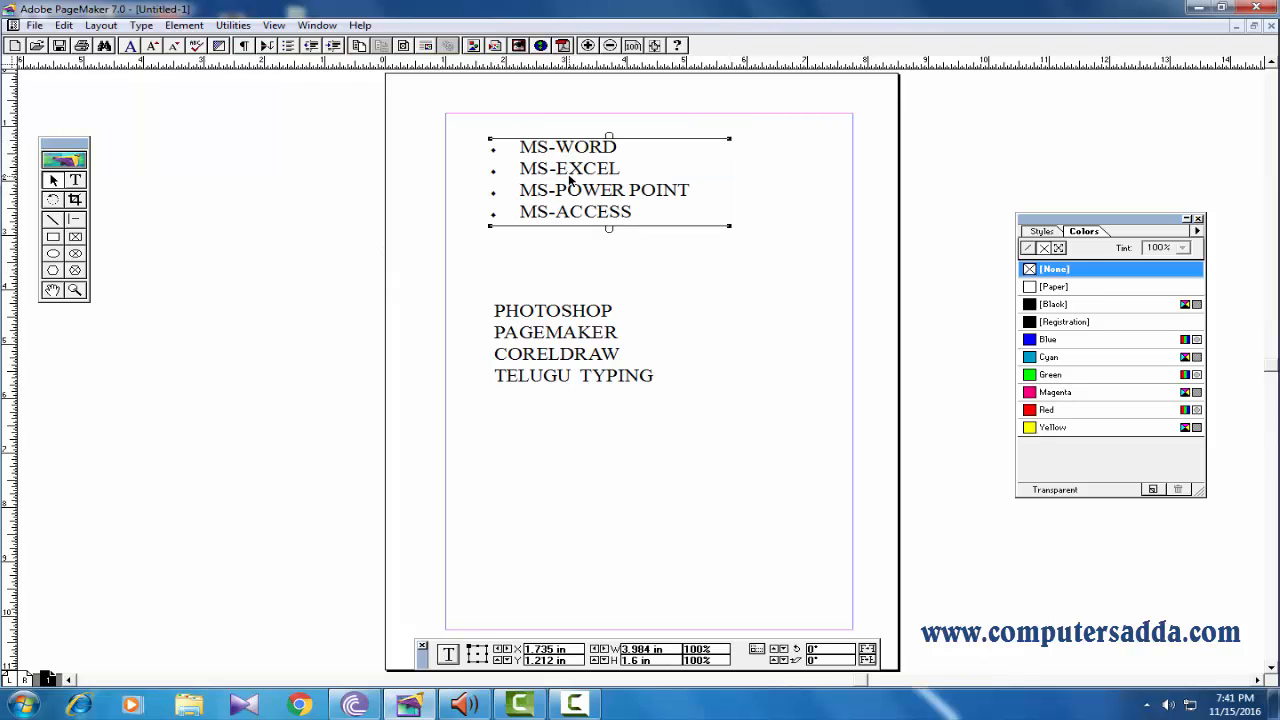
left_click_drag(540, 365, 544, 332)
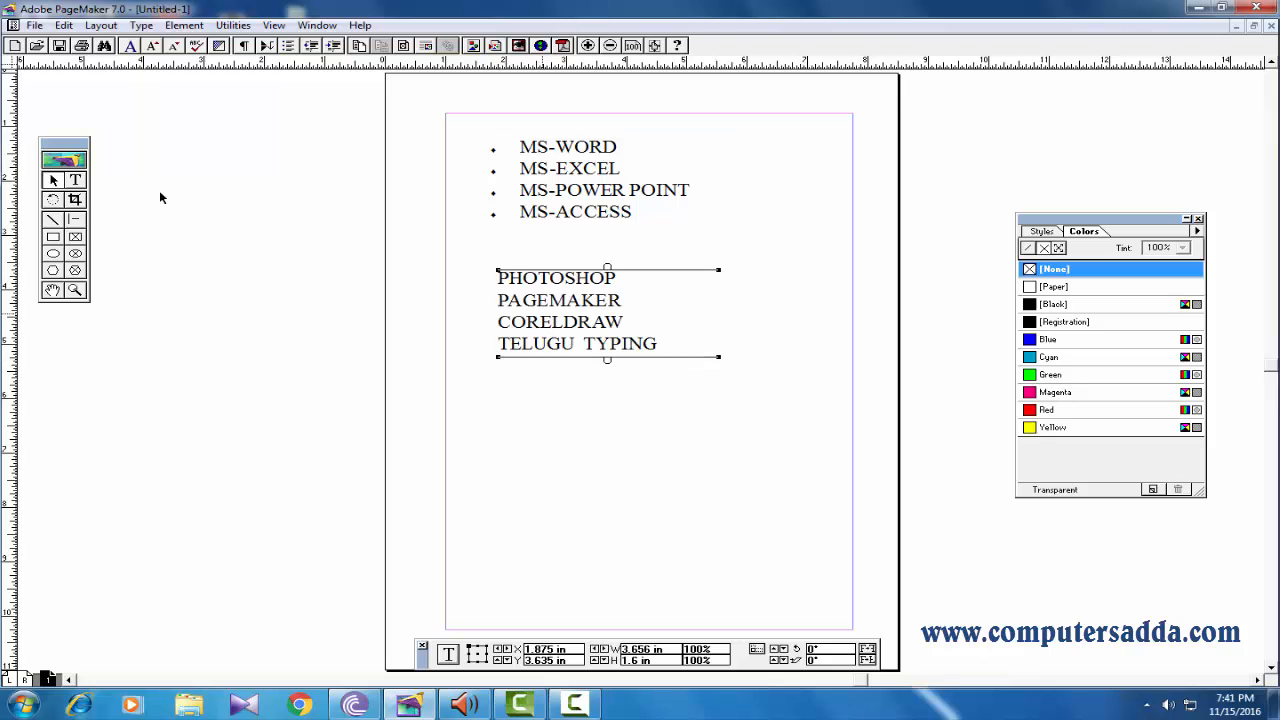
Number the four lines of the PHOTOSHOP text block with lower roman numerals i, ii, iii.
left_click(76, 181)
left_click_drag(665, 343, 470, 254)
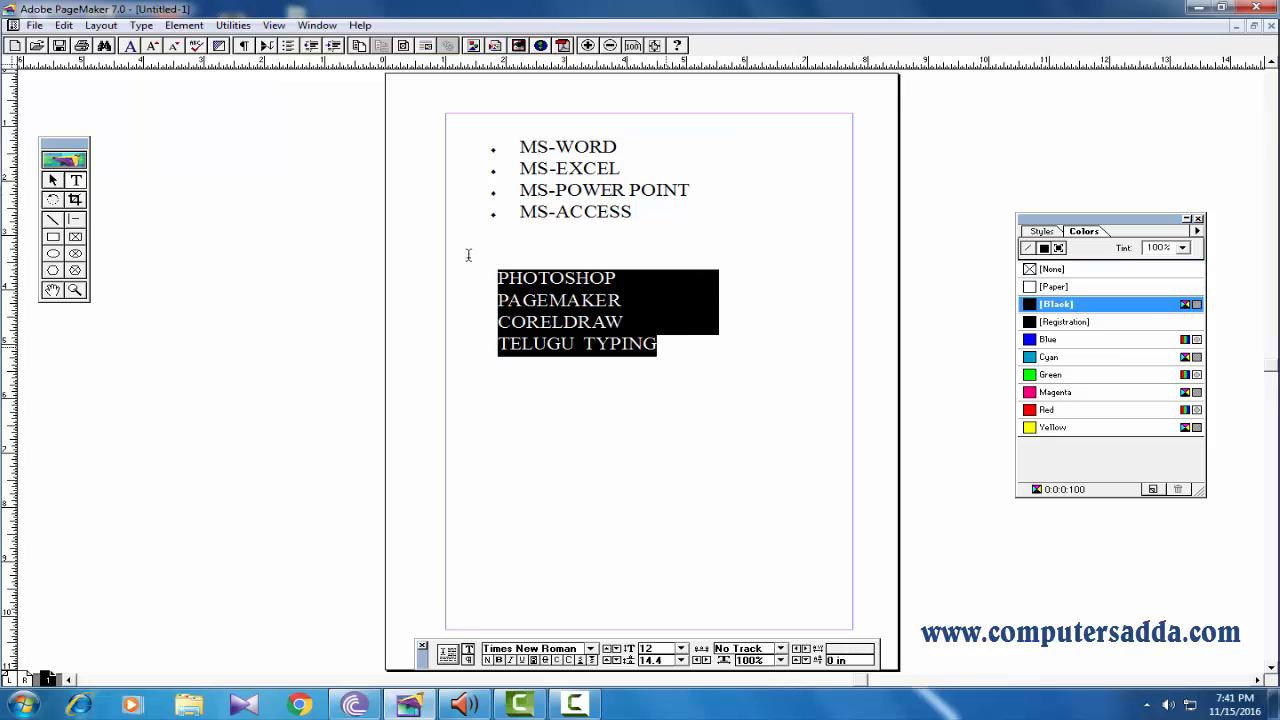
left_click(233, 25)
mouse_move(268, 47)
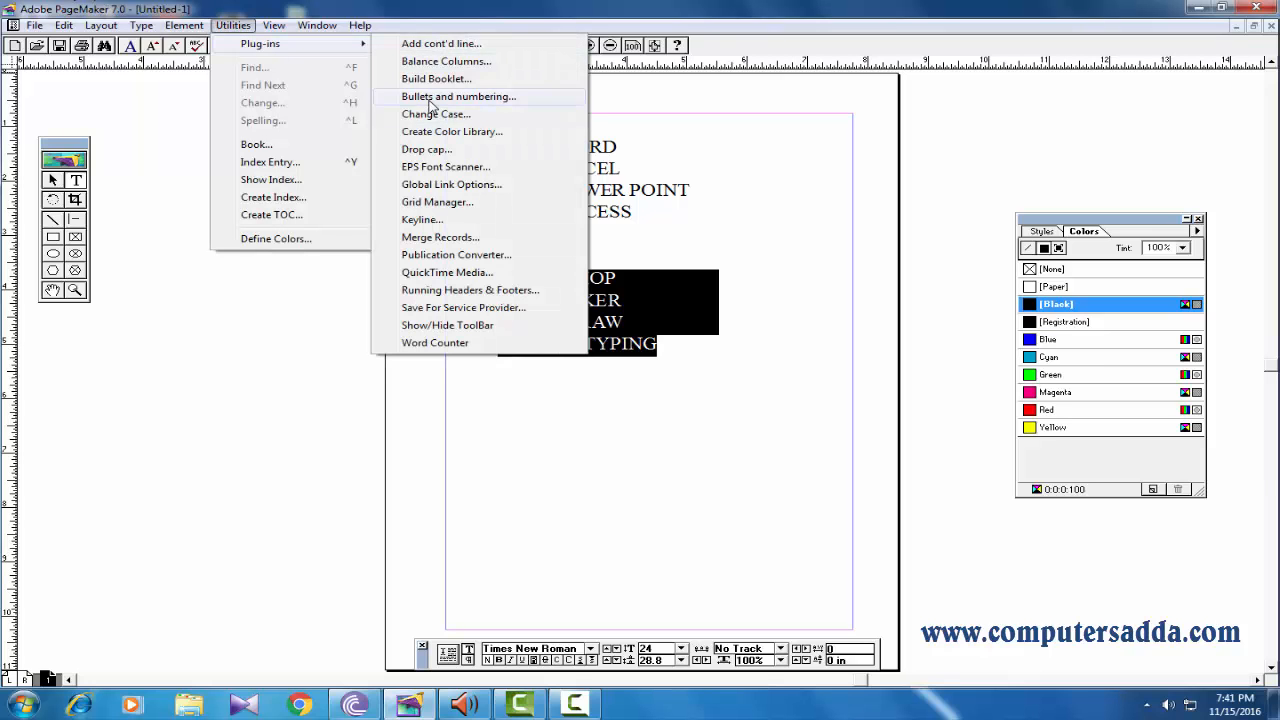
left_click(432, 96)
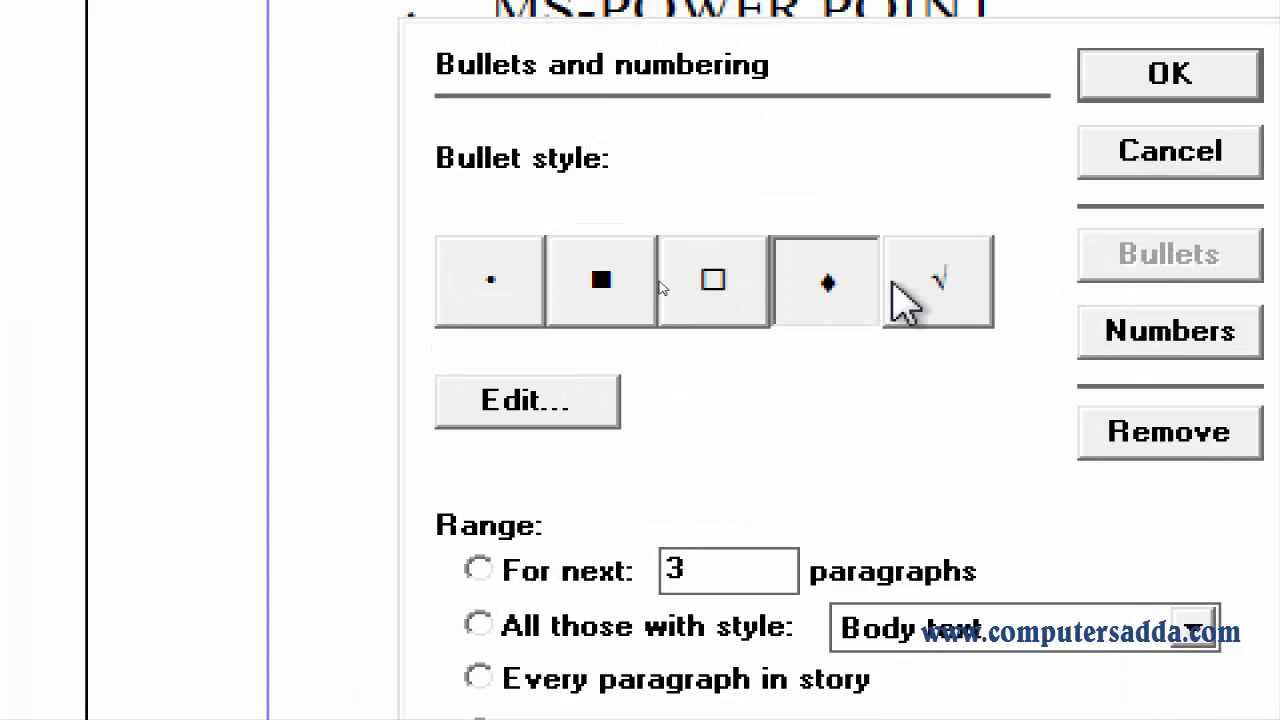
left_click(1133, 333)
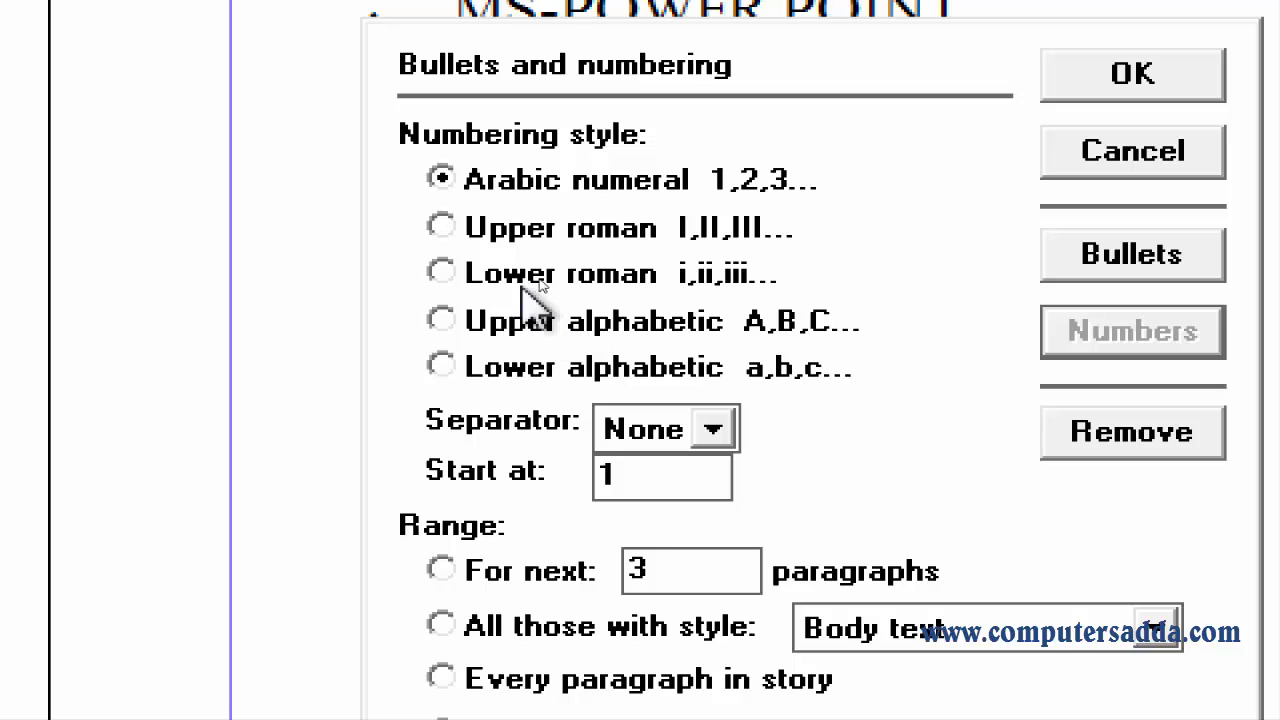
left_click(443, 274)
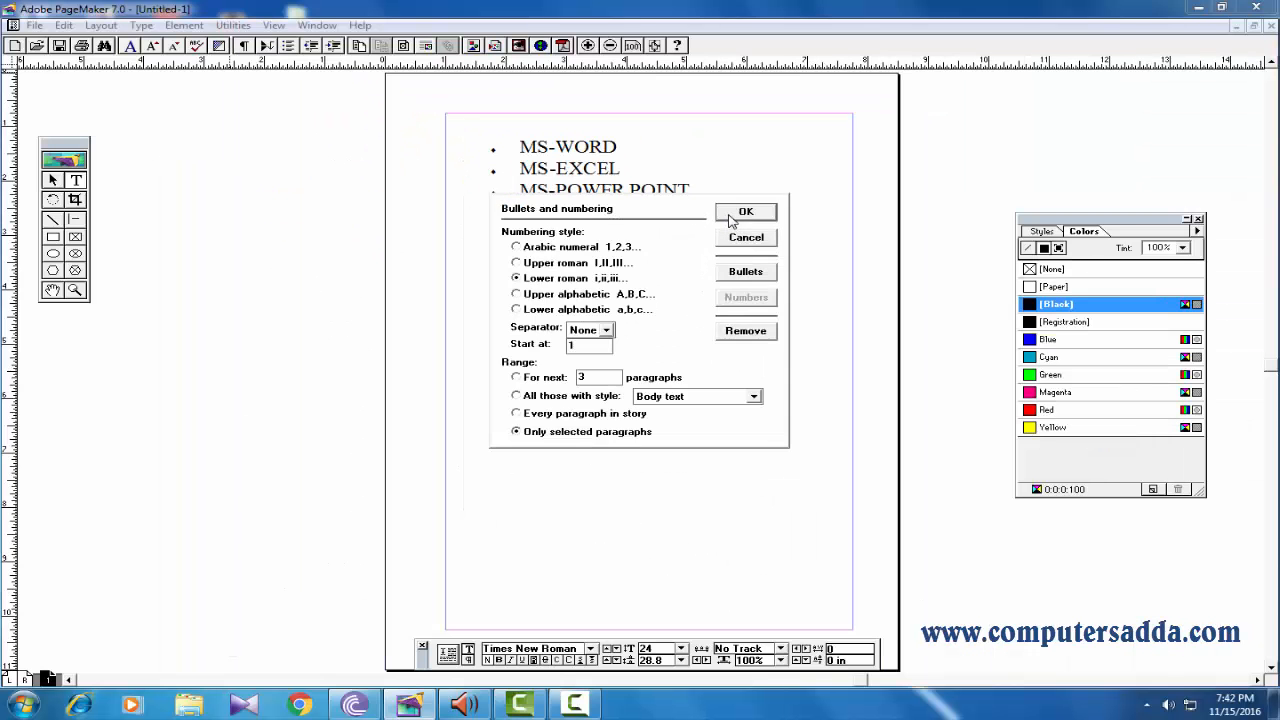
left_click(745, 212)
Move the numbered PHOTOSHOP text block slightly lower on the page.
left_click(580, 348)
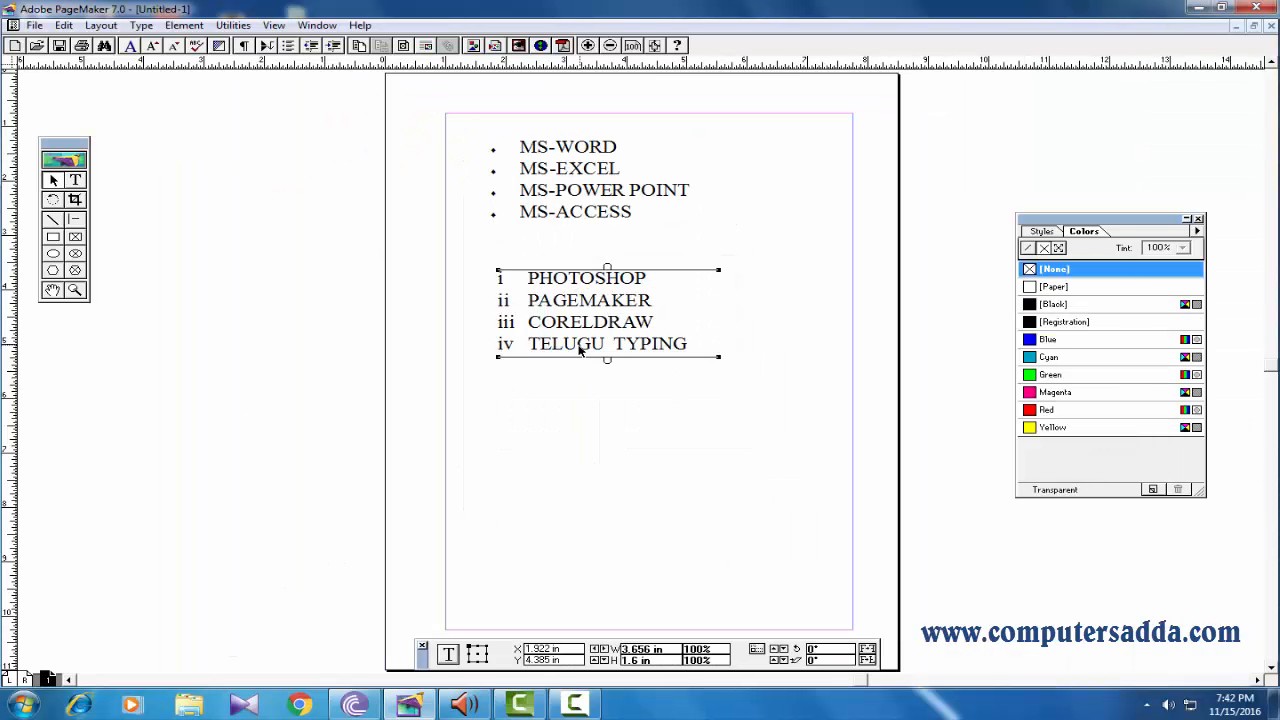
left_click_drag(579, 343, 574, 306)
left_click_drag(574, 306, 573, 348)
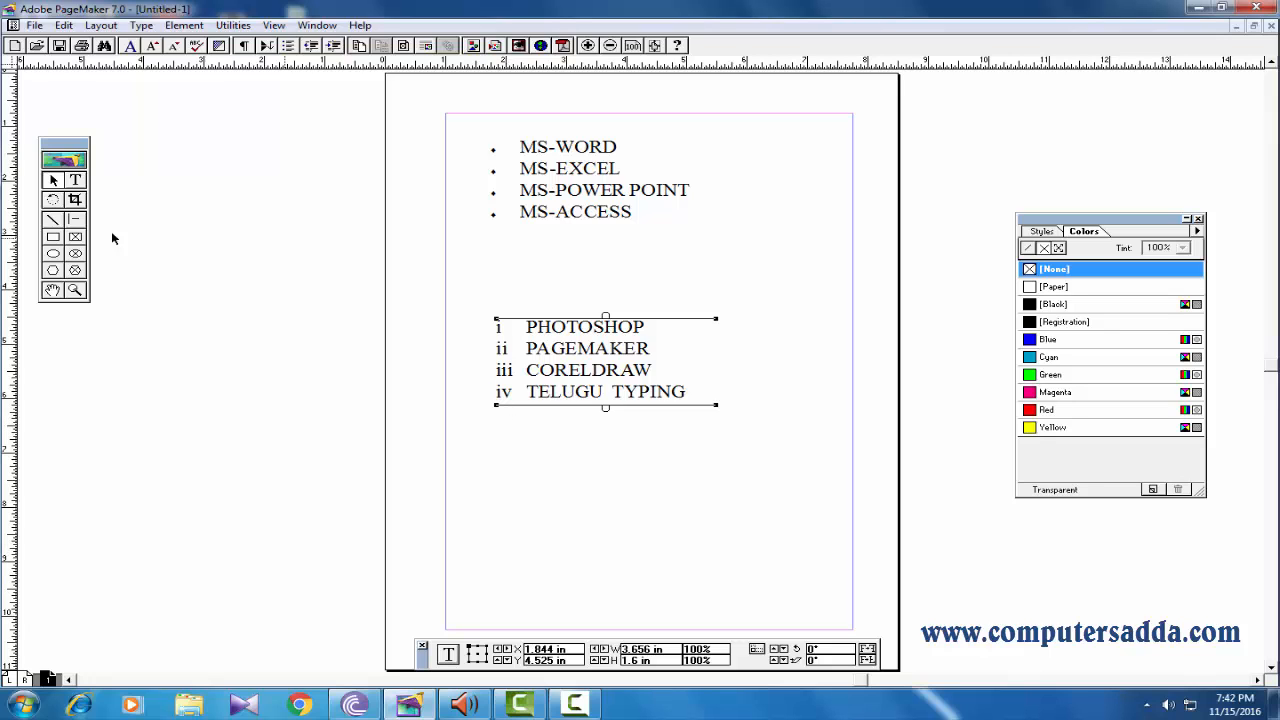
Apply Arabic numeral numbering 1, 2, 3 to all lines of the PHOTOSHOP text block.
left_click(76, 181)
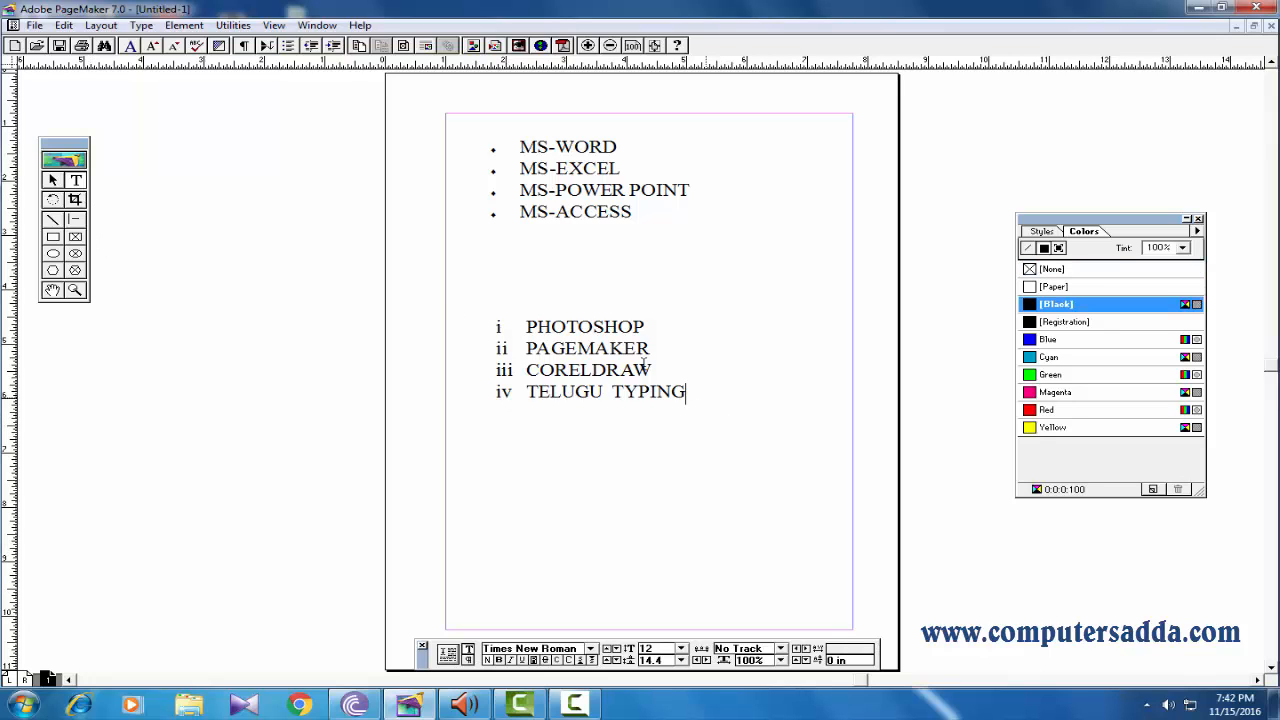
left_click_drag(686, 392, 472, 309)
left_click(248, 25)
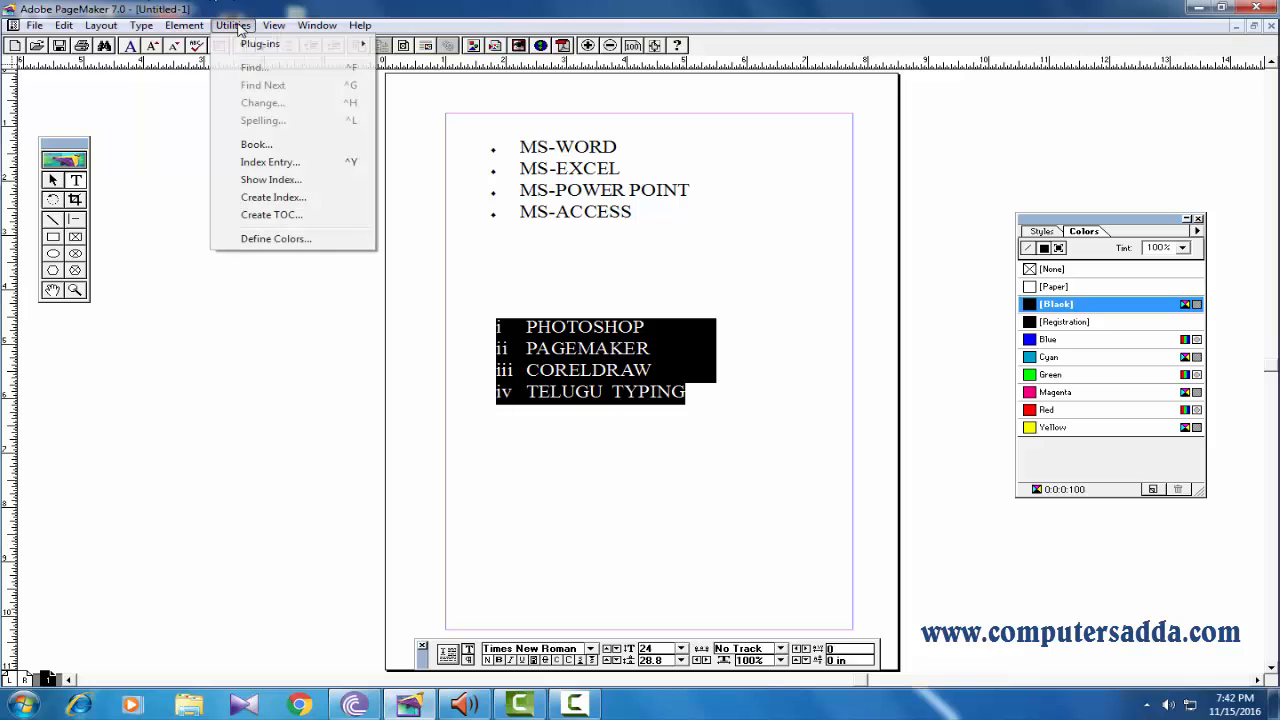
mouse_move(252, 46)
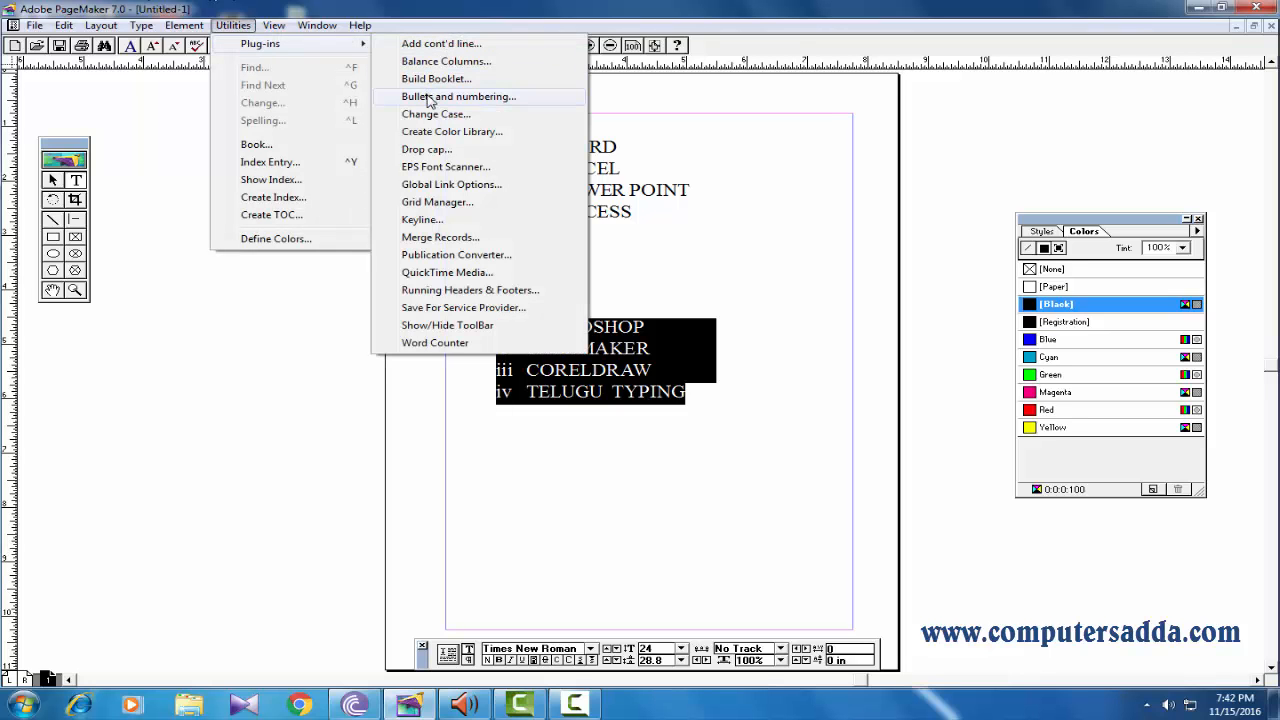
left_click(430, 97)
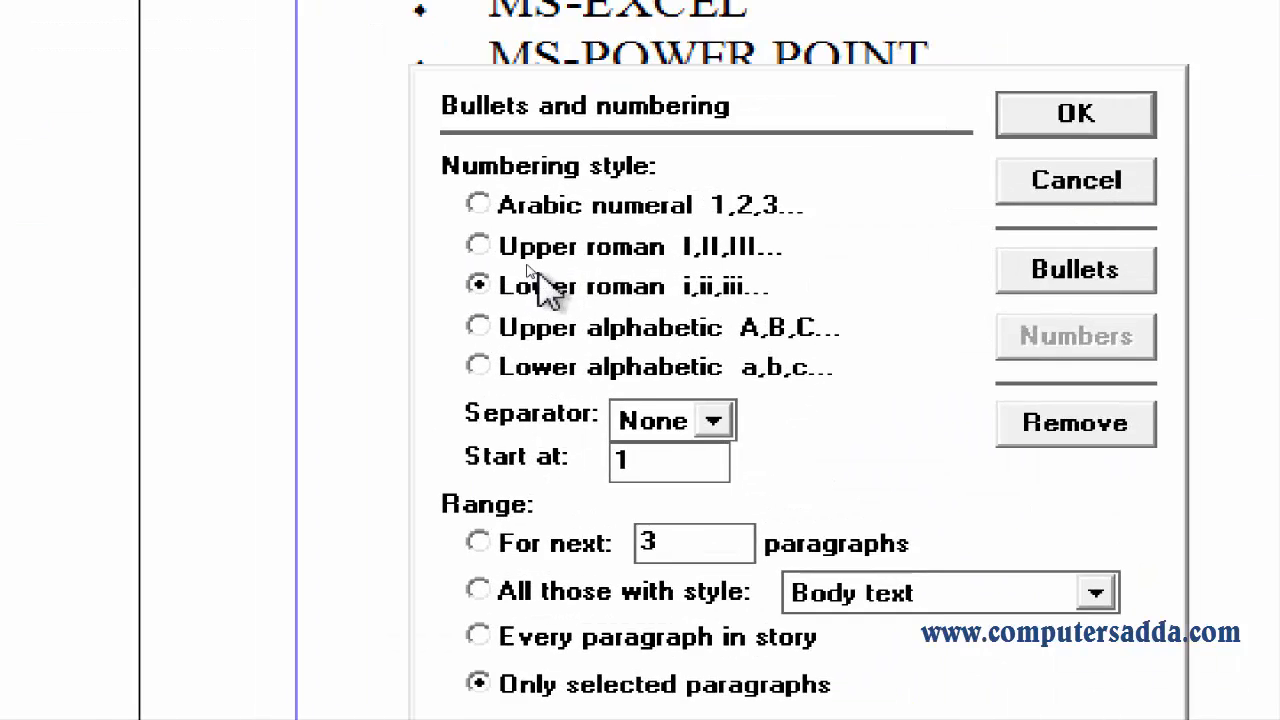
left_click(493, 207)
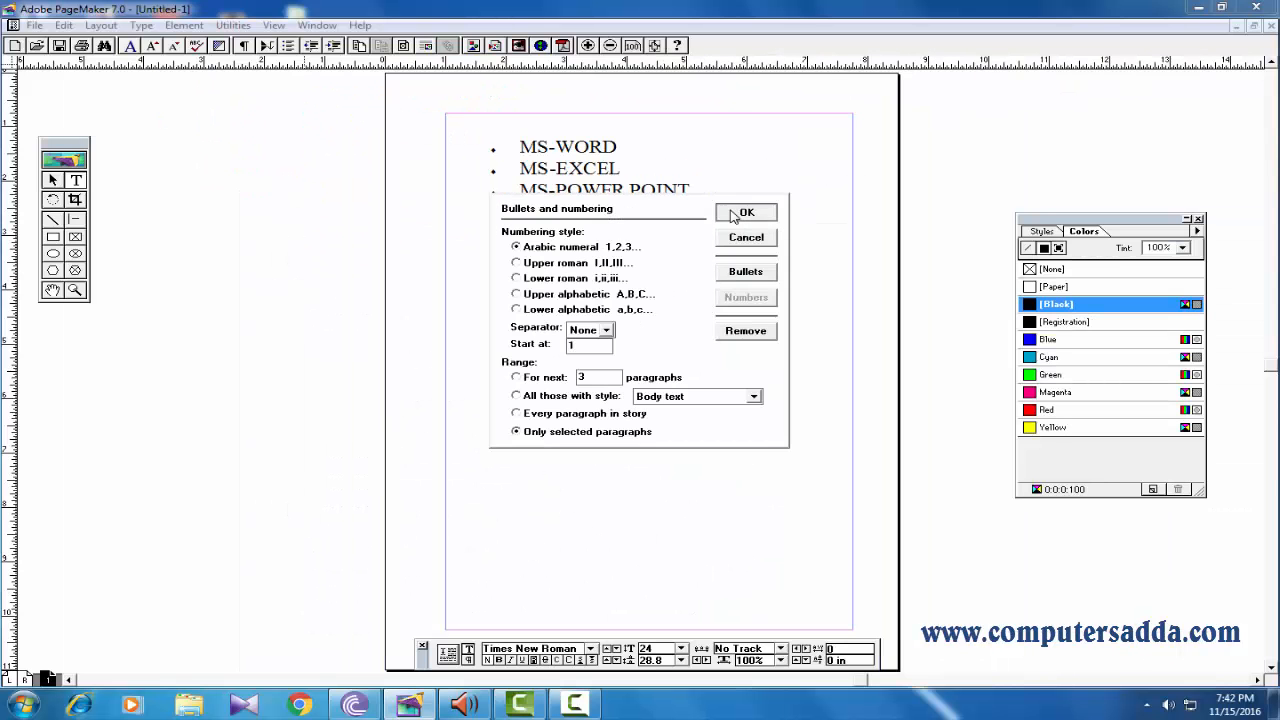
left_click(745, 213)
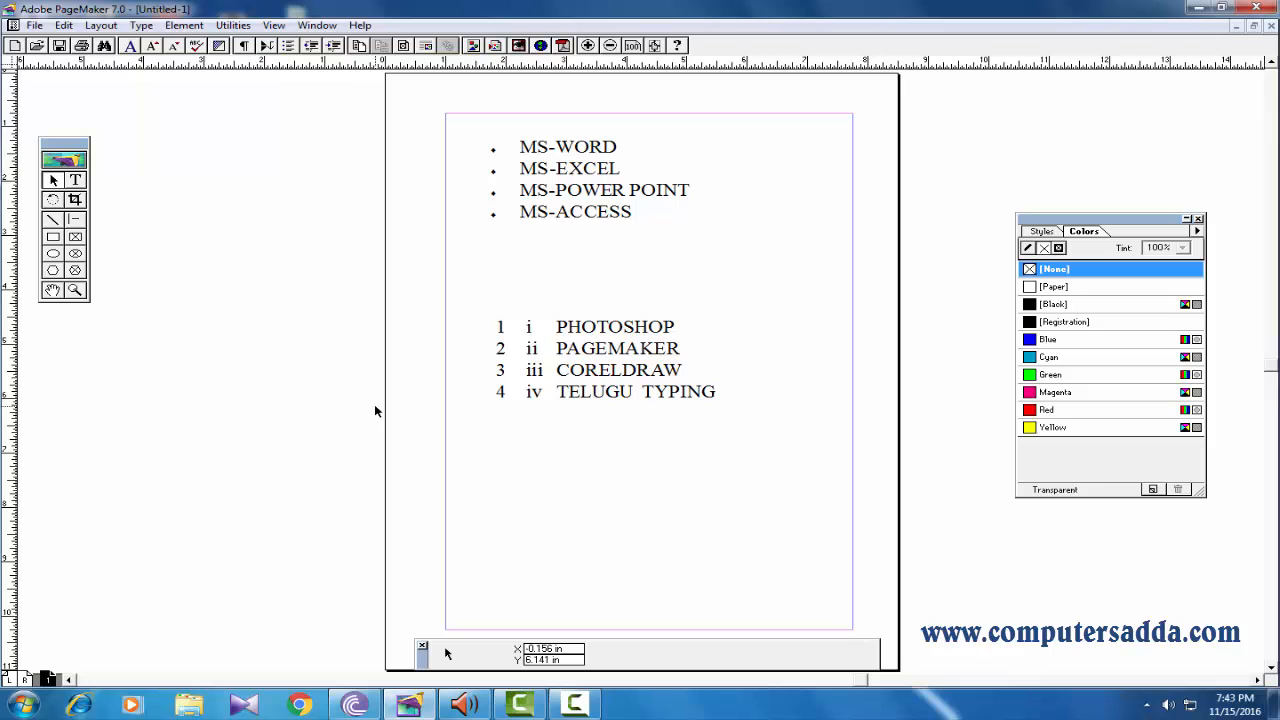
left_click(76, 182)
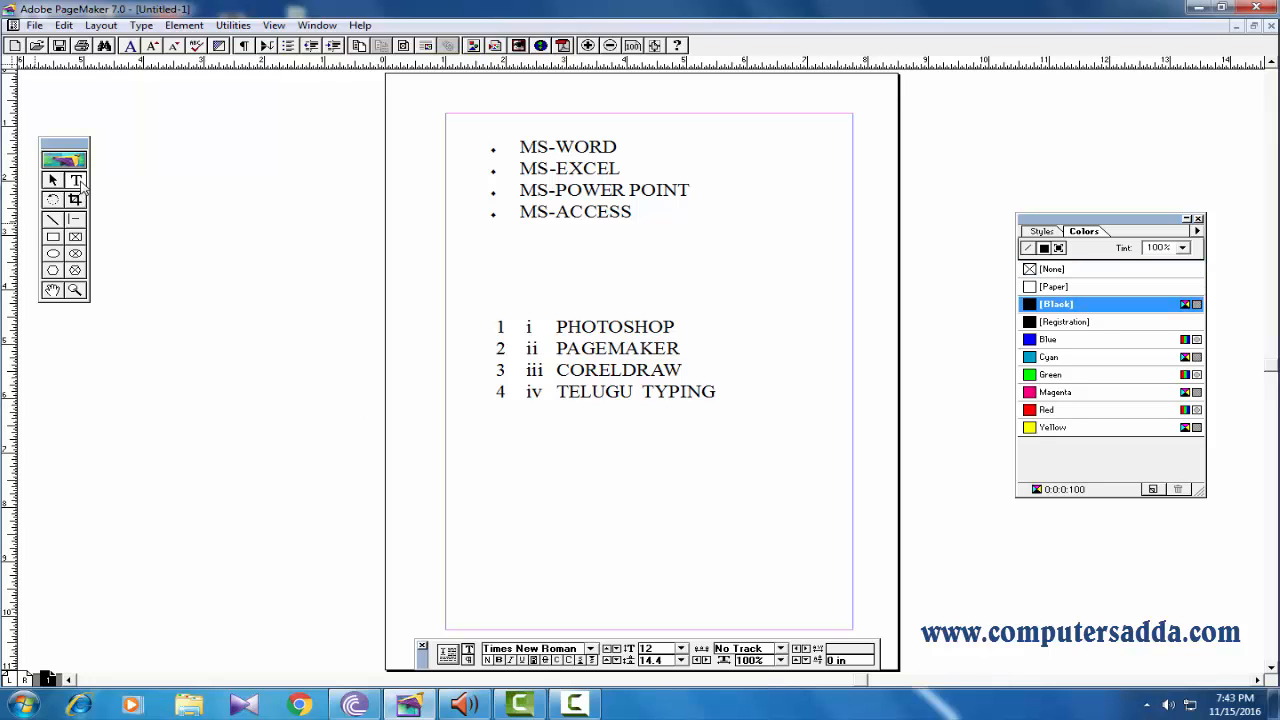
Delete the lower roman numerals from all four PHOTOSHOP list lines, keeping only the Arabic numbers.
left_click(560, 326)
key("BackSpace")
key("BackSpace")
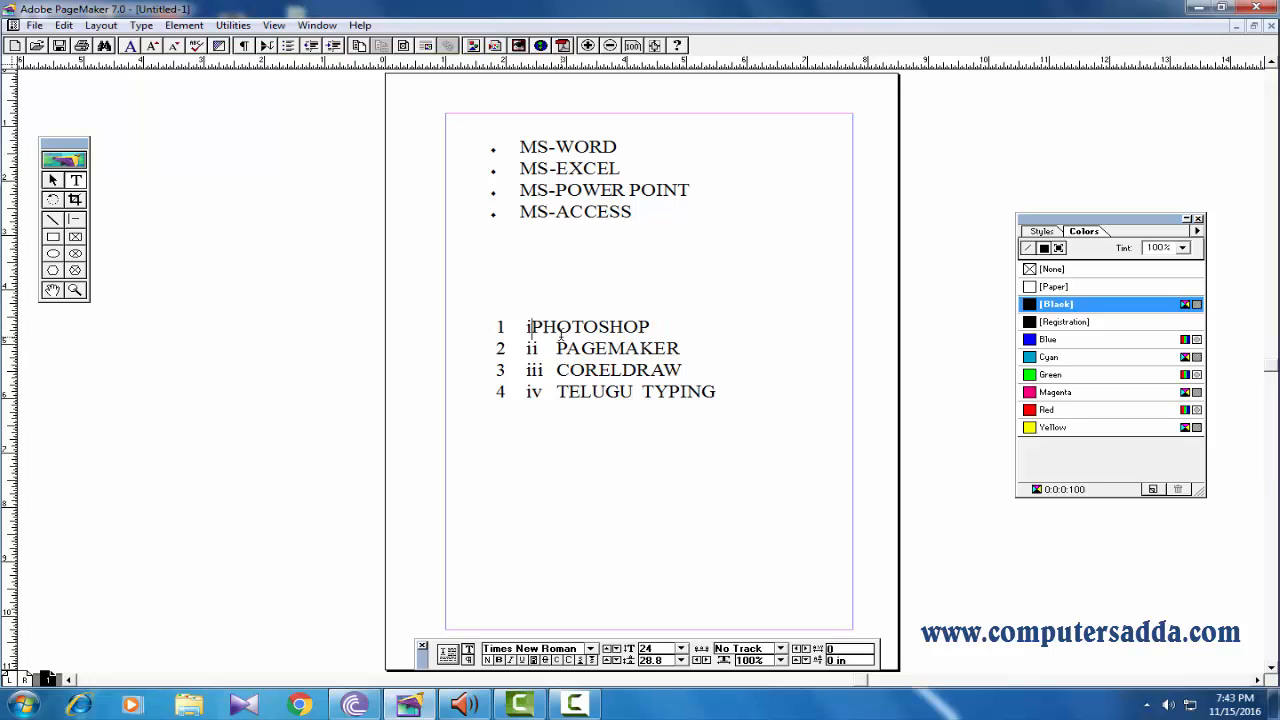
key("BackSpace")
key("BackSpace")
key("BackSpace")
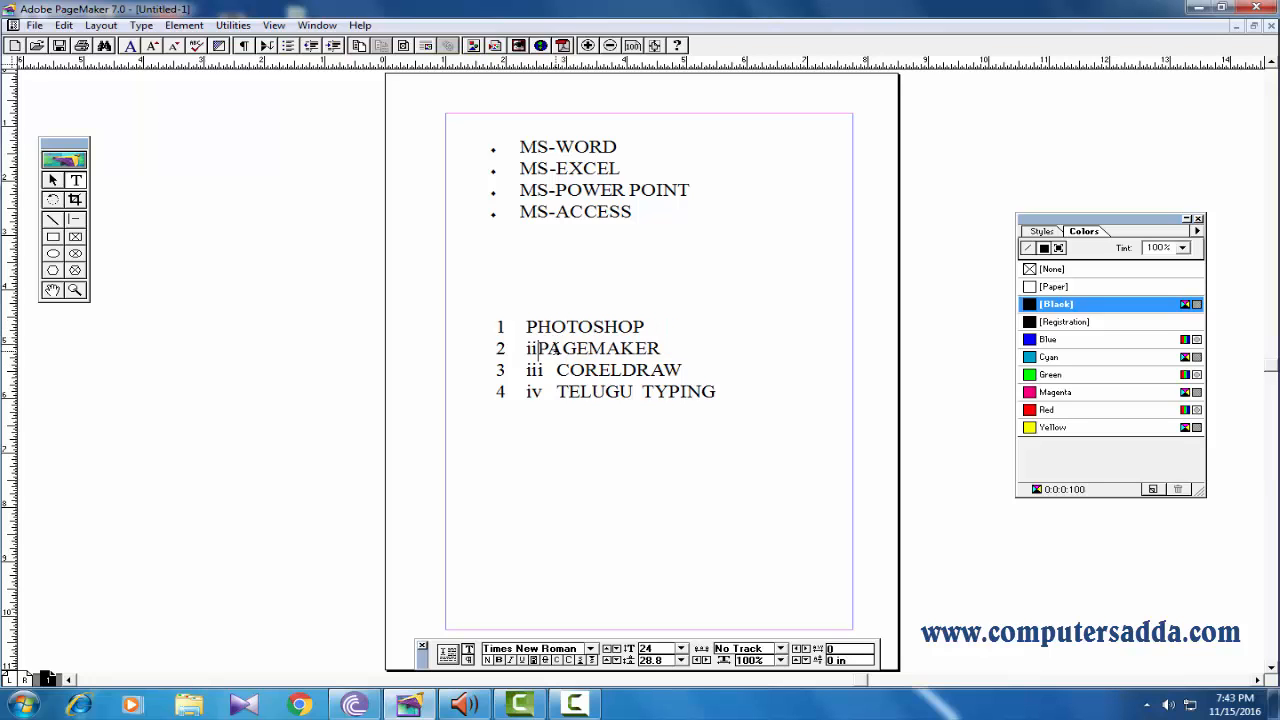
left_click(558, 370)
key("BackSpace")
key("BackSpace")
key("BackSpace")
key("BackSpace")
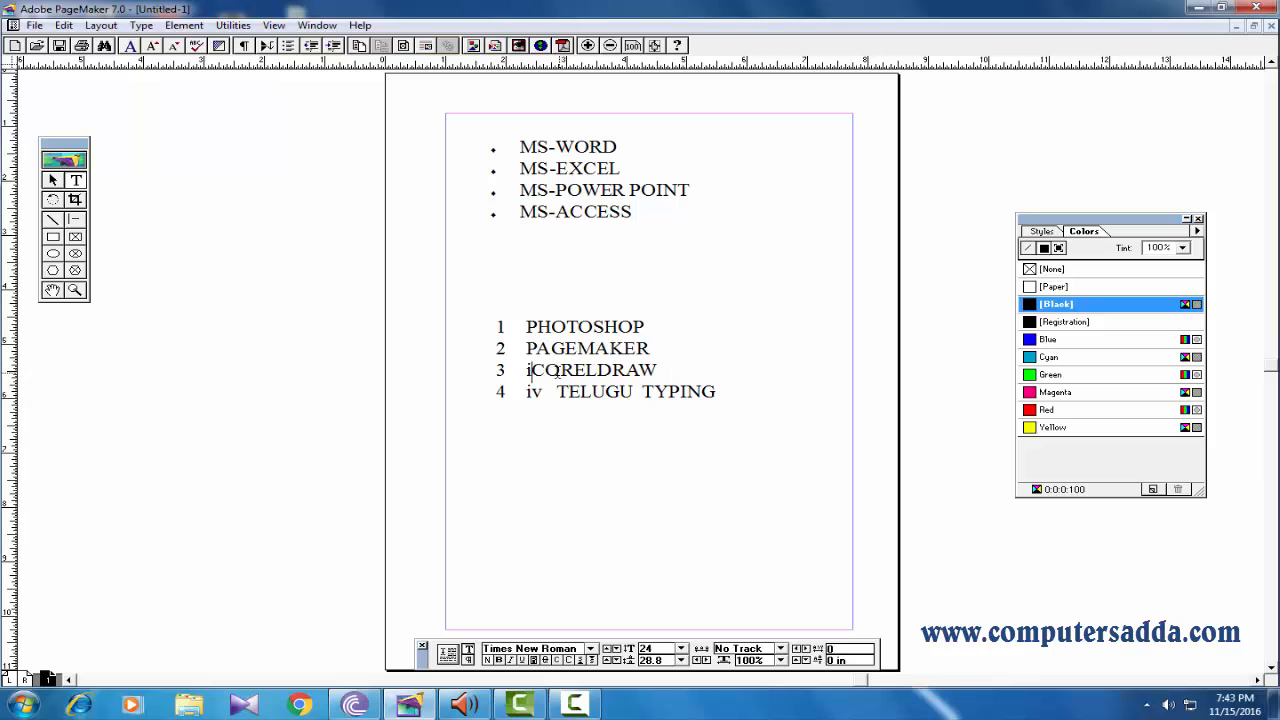
key("BackSpace")
key("BackSpace")
key("BackSpace")
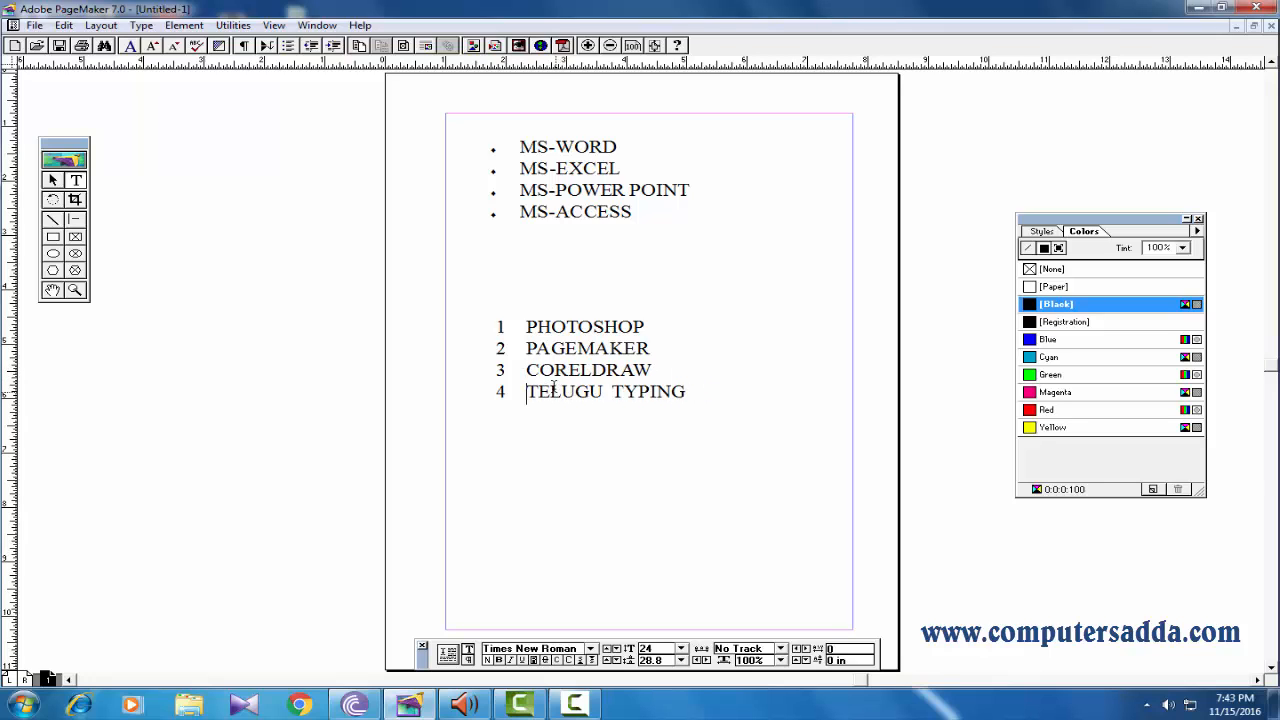
Select the four MS list lines, open Bullets and numbering, edit the bullet and set its font to Webdings.
left_click(53, 180)
left_click(487, 172)
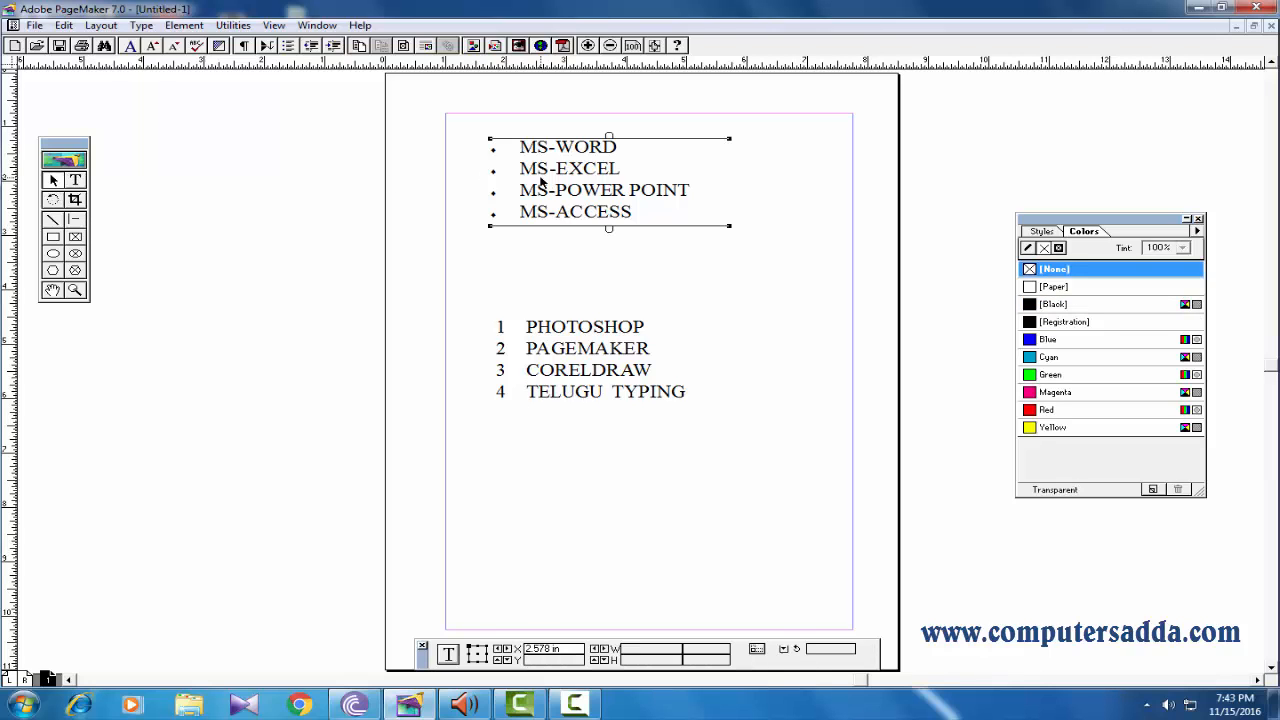
left_click(76, 184)
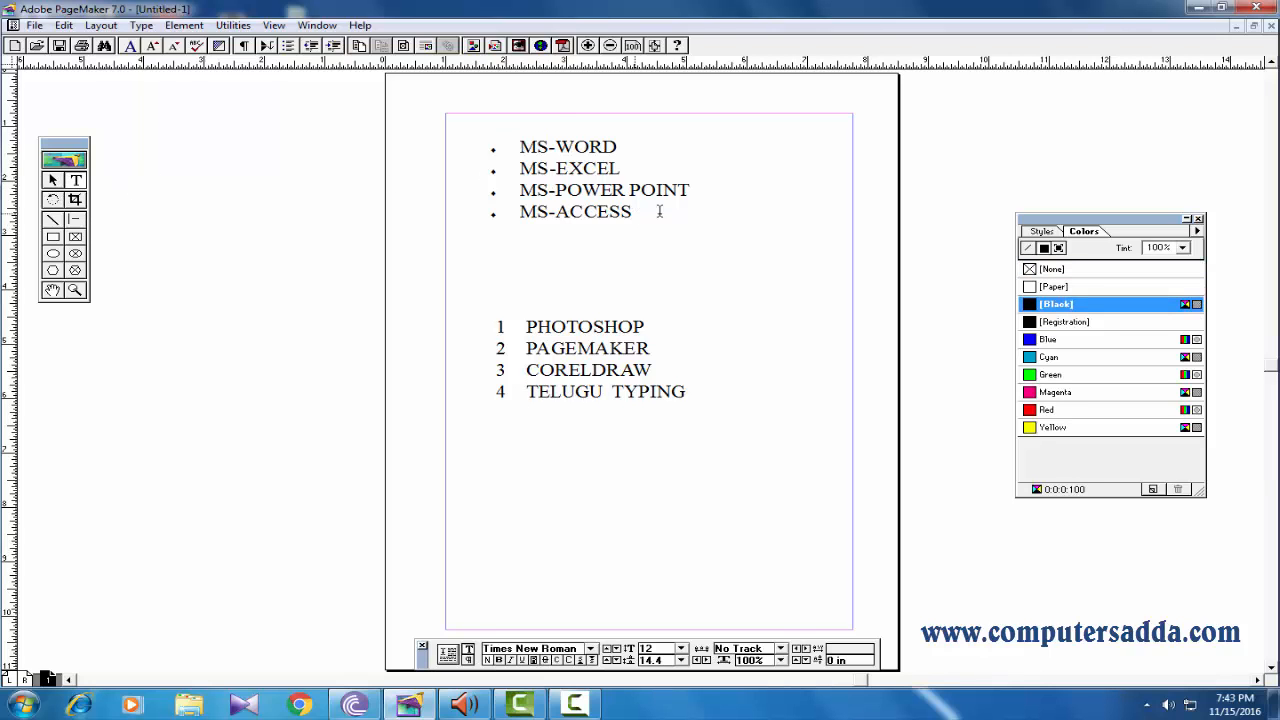
left_click_drag(590, 178, 466, 134)
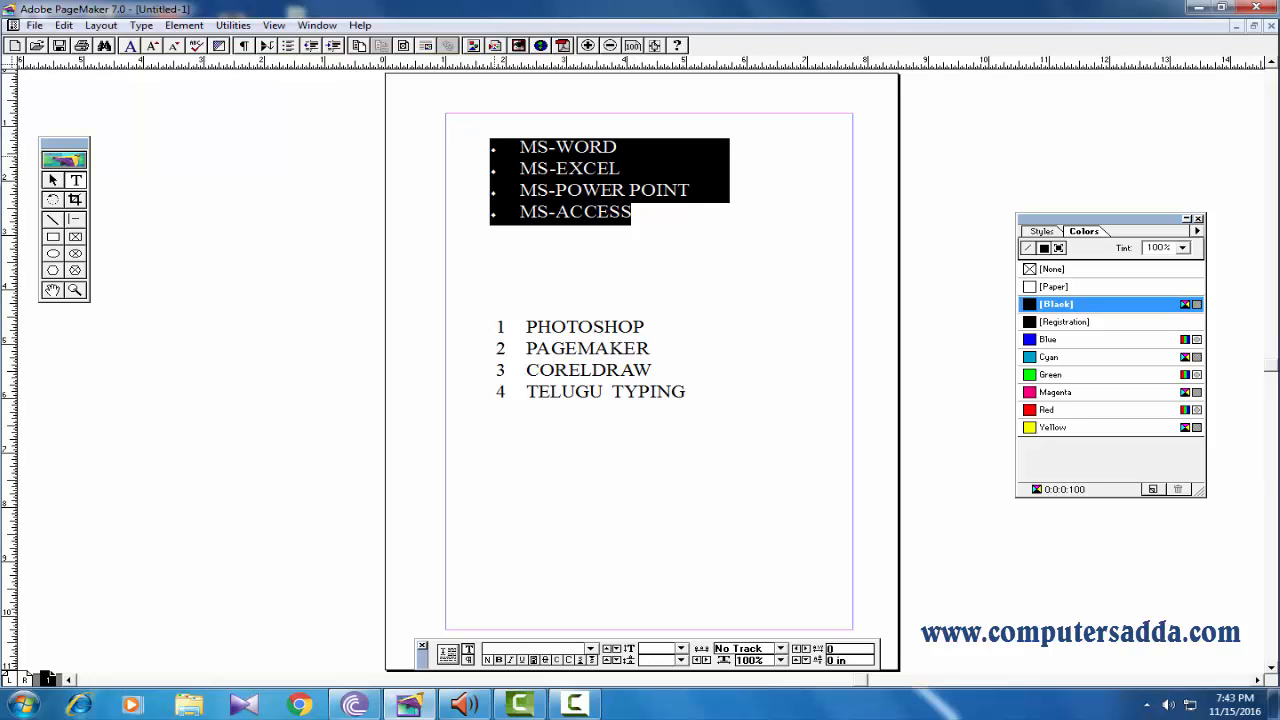
left_click(233, 25)
mouse_move(252, 44)
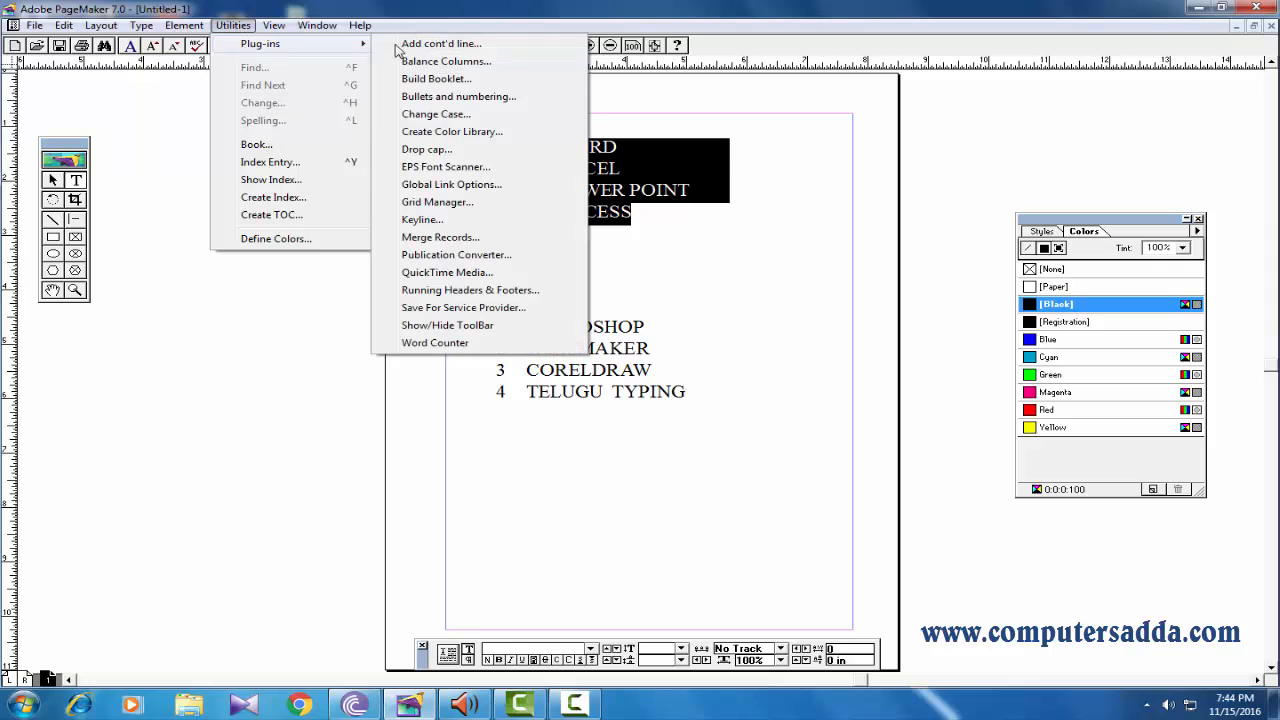
left_click(458, 97)
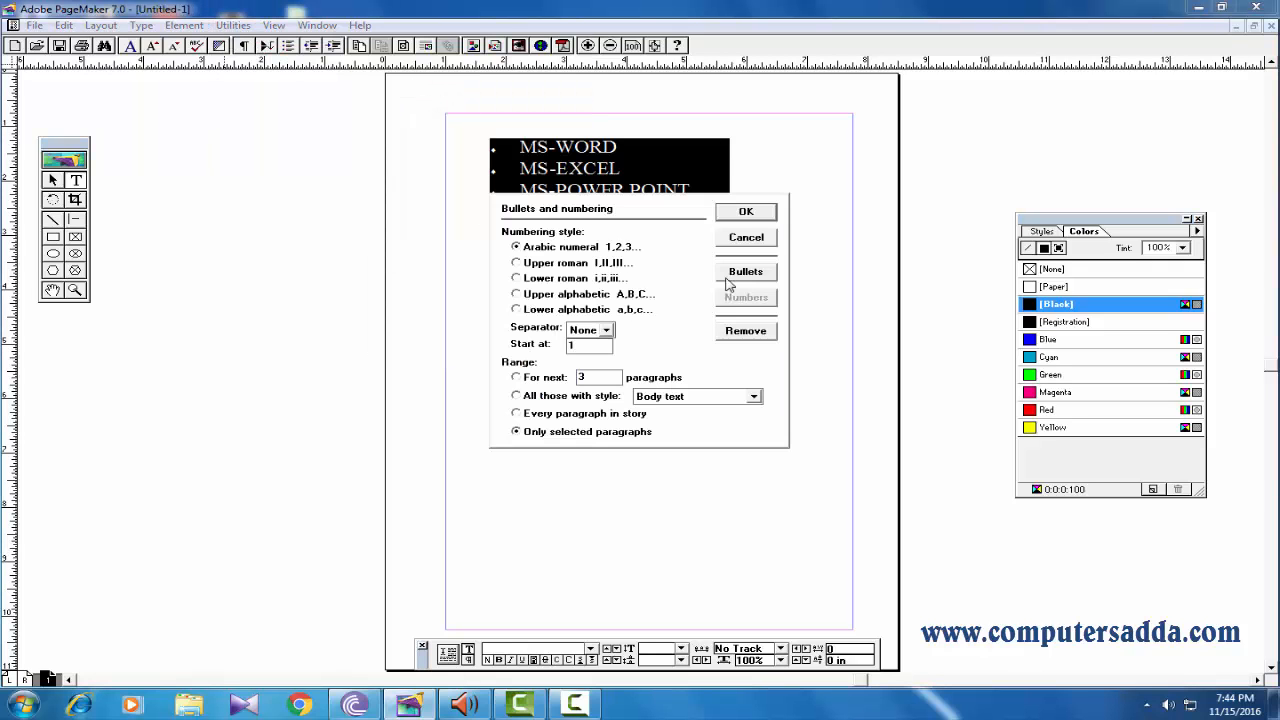
left_click(737, 272)
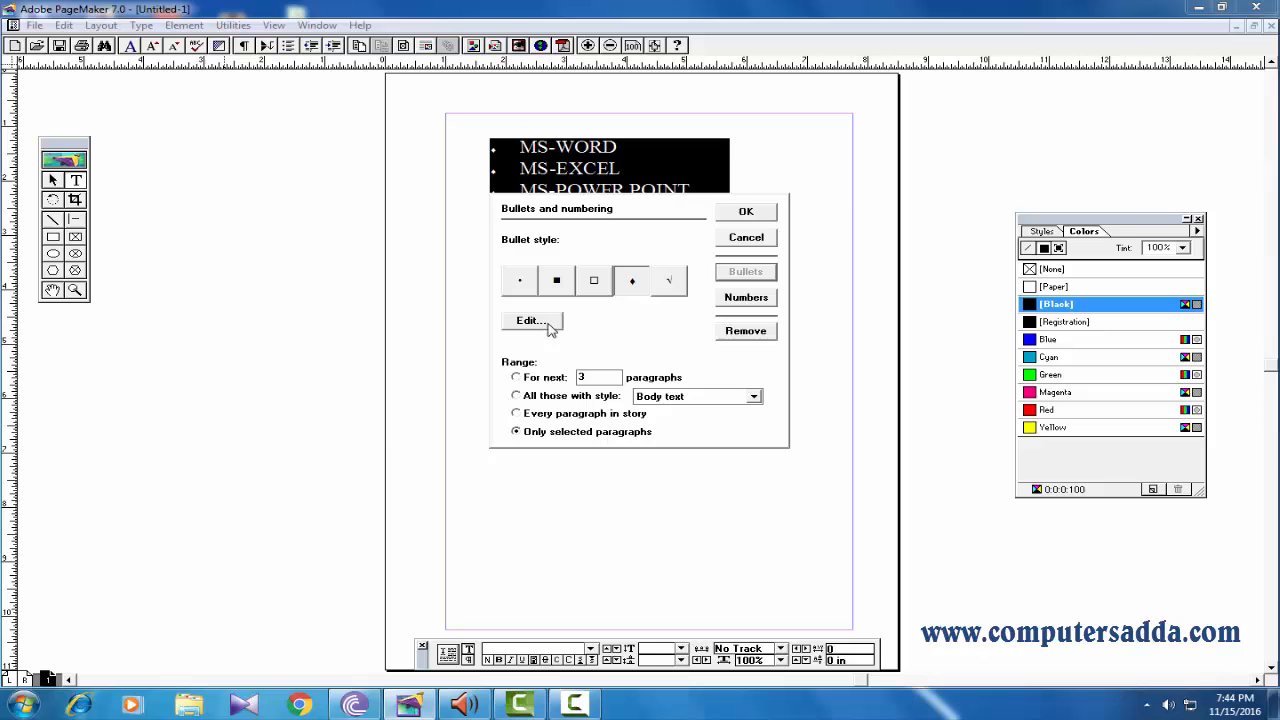
left_click(531, 321)
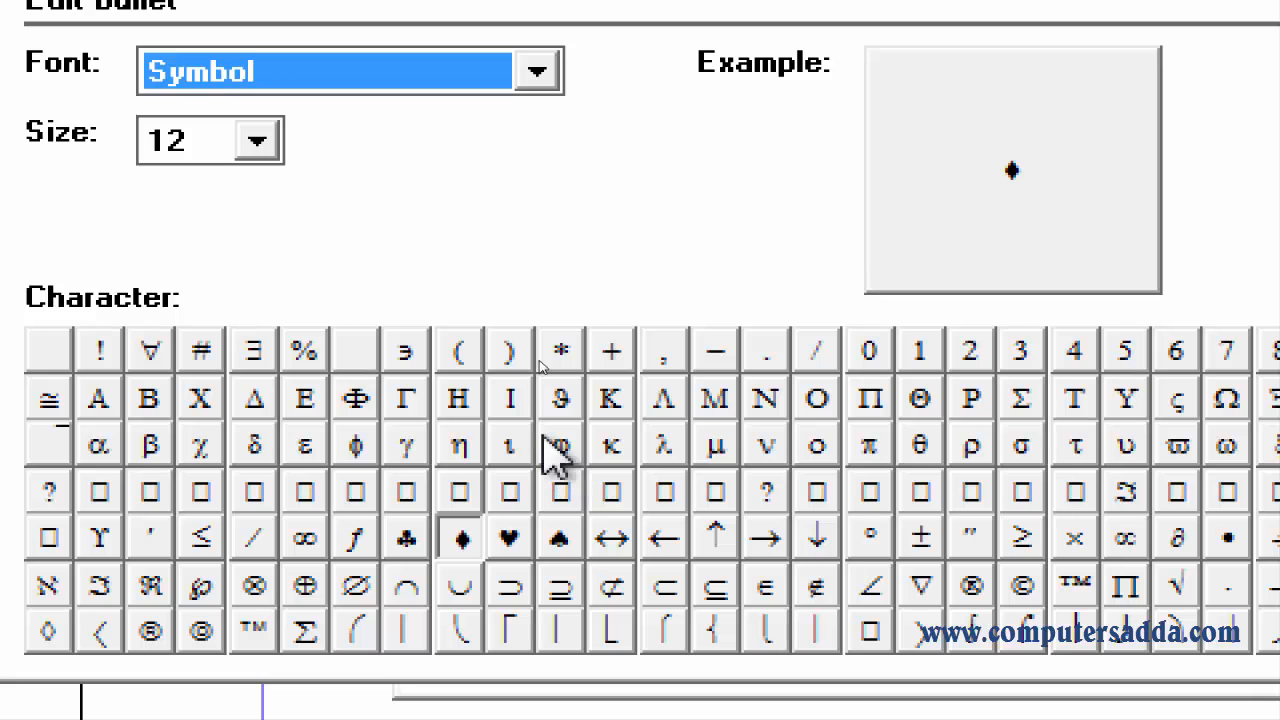
left_click(538, 92)
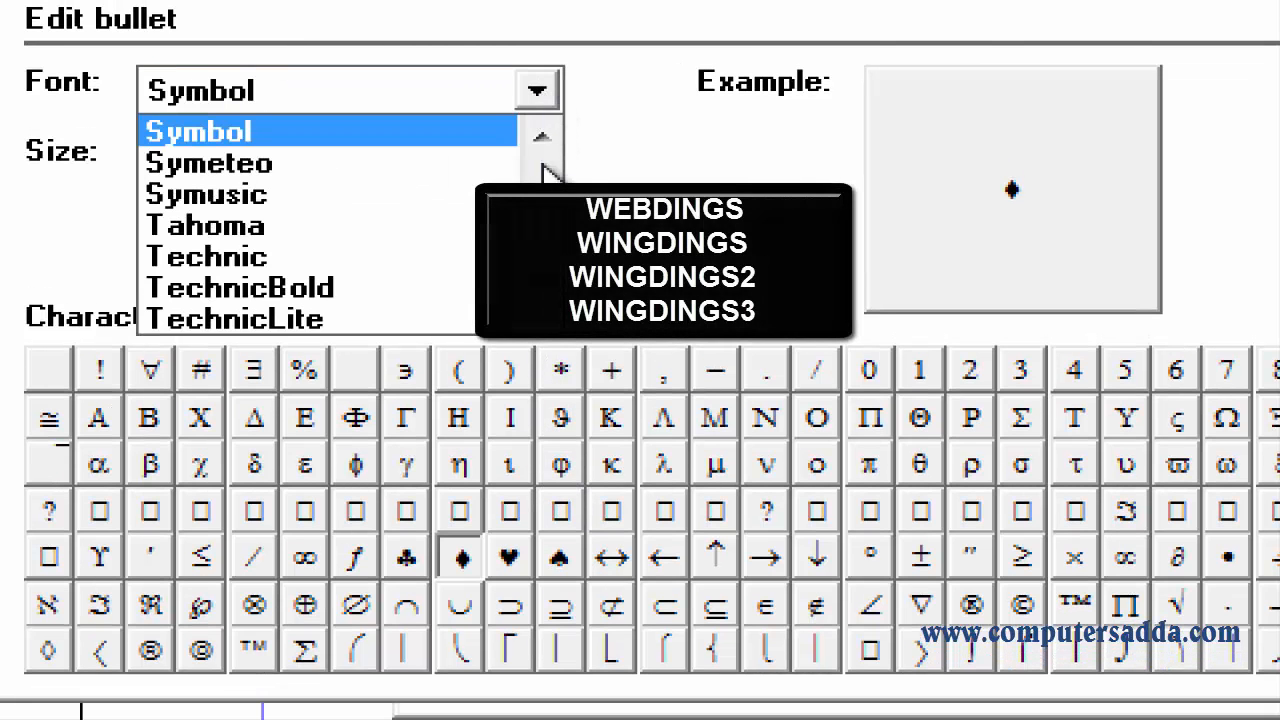
mouse_move(540, 268)
left_mouse_down()
mouse_move(540, 248)
mouse_move(540, 287)
left_mouse_up()
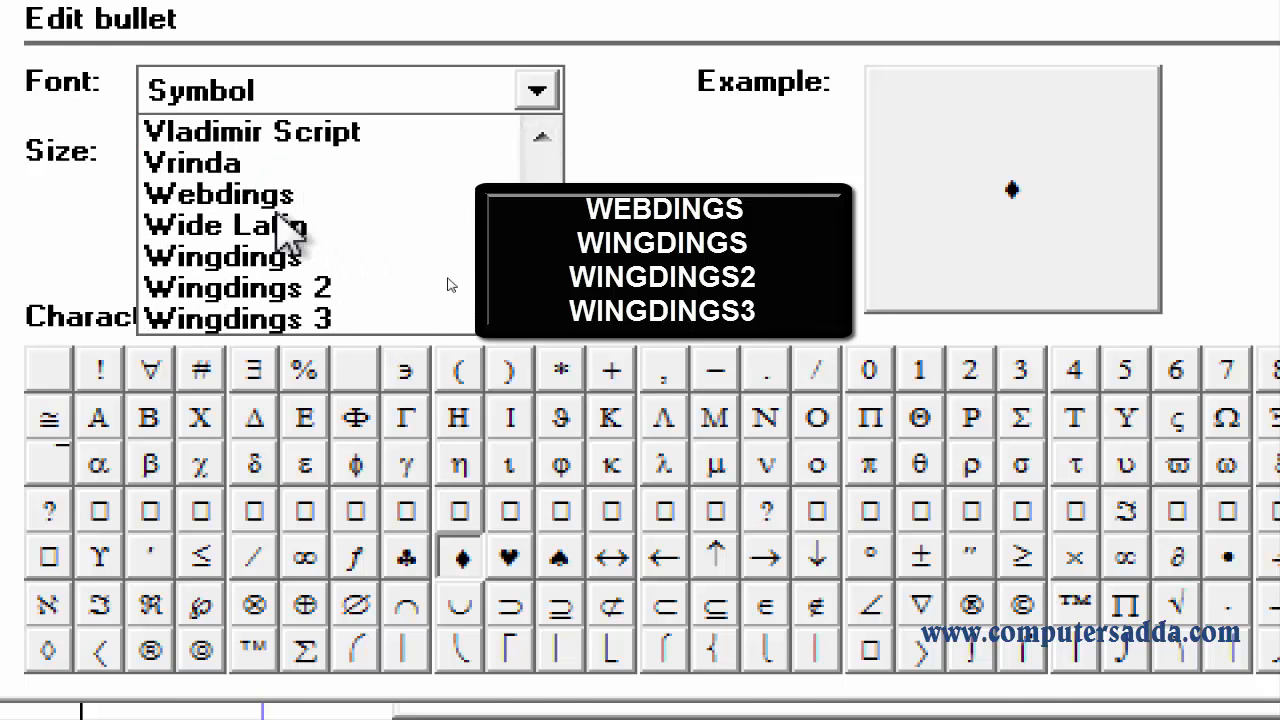
left_click(288, 196)
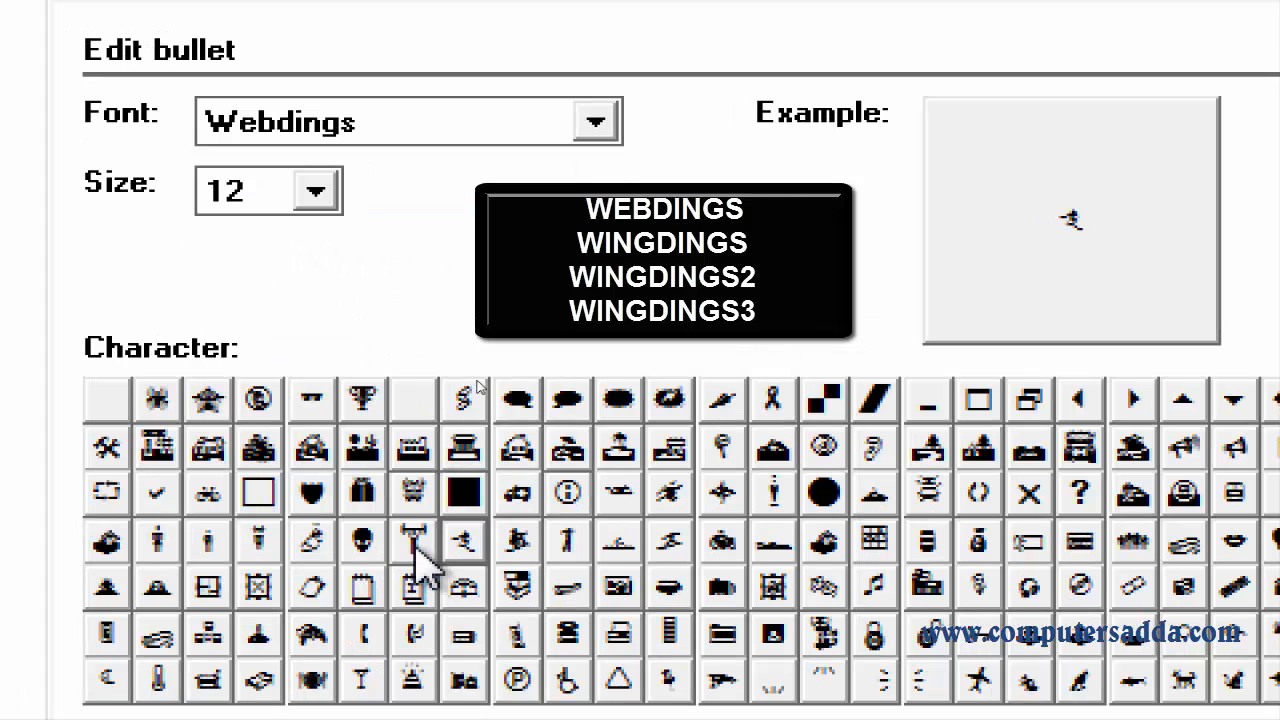
Choose the Webdings ambulance character at size 72 as the bullet and apply it to the MS lines.
left_click(415, 545)
left_click(453, 545)
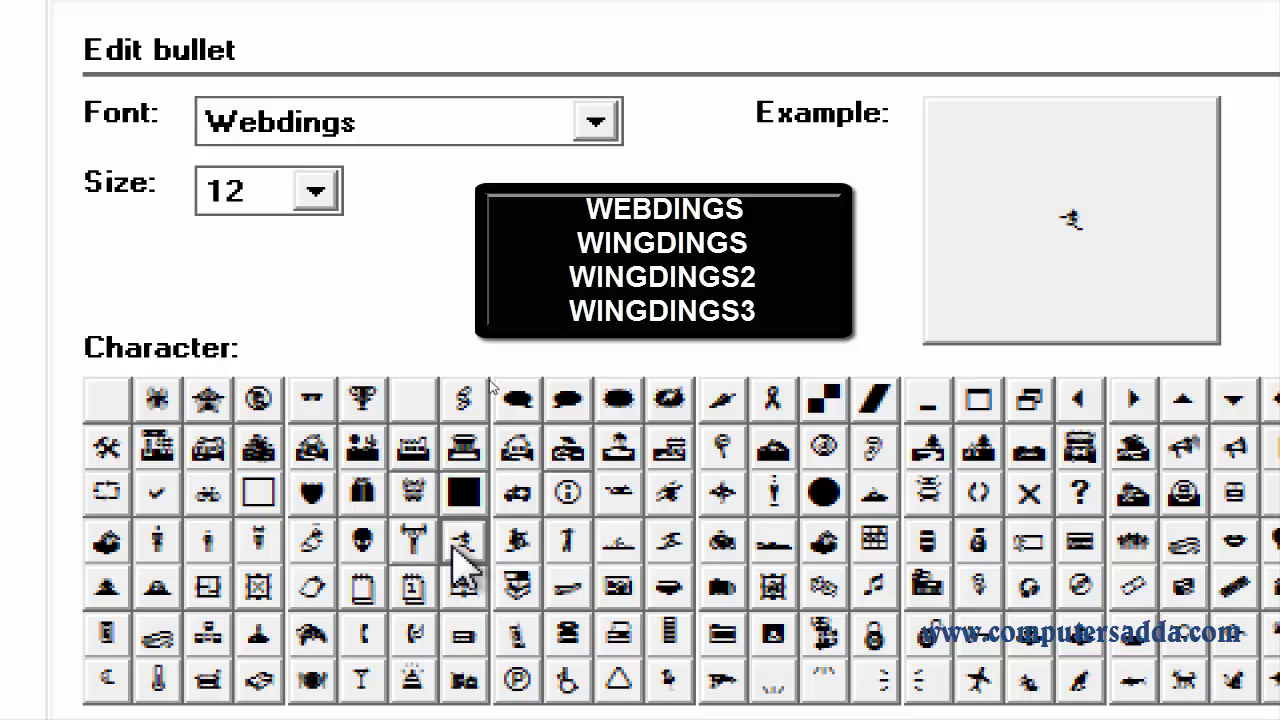
left_click(316, 190)
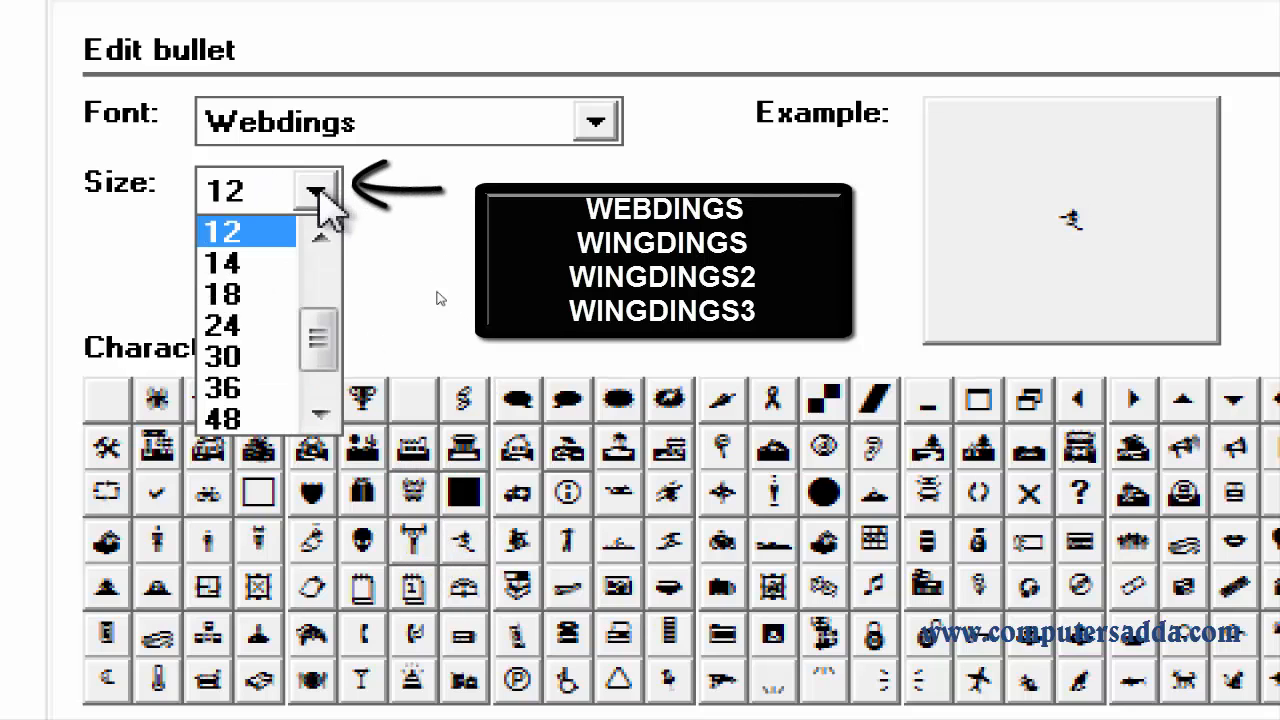
left_click_drag(318, 335, 310, 370)
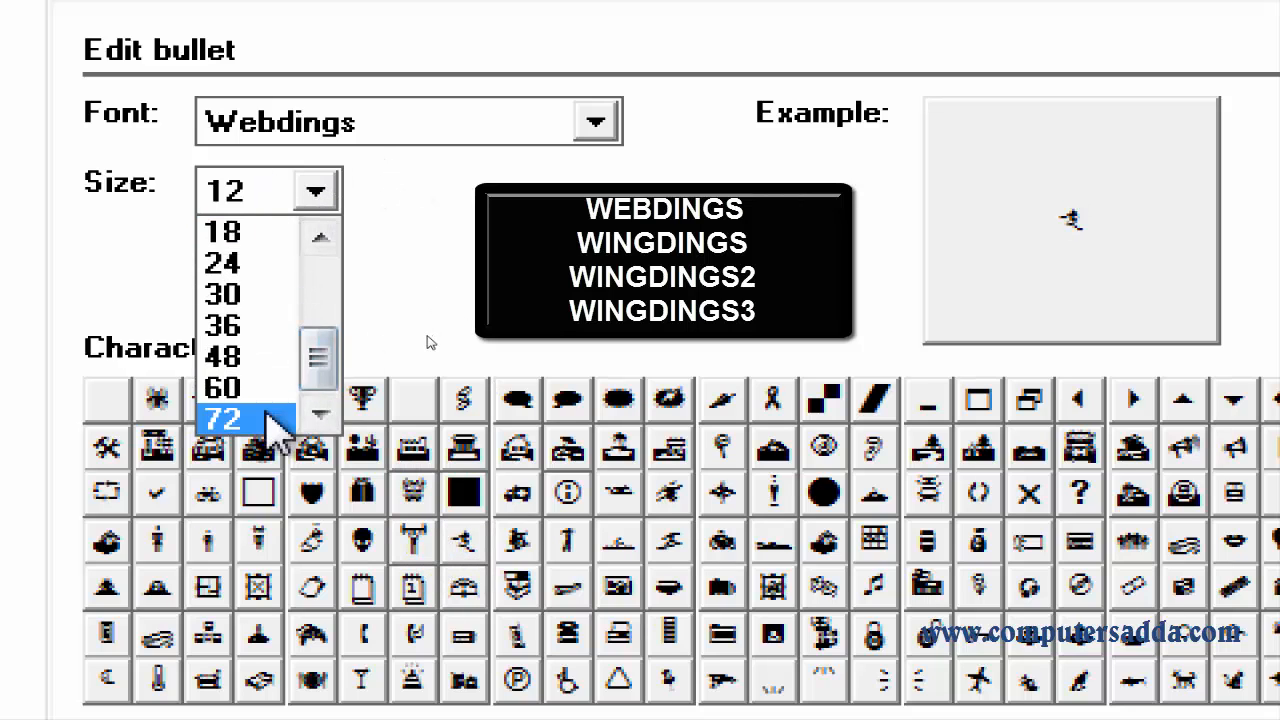
left_click(266, 415)
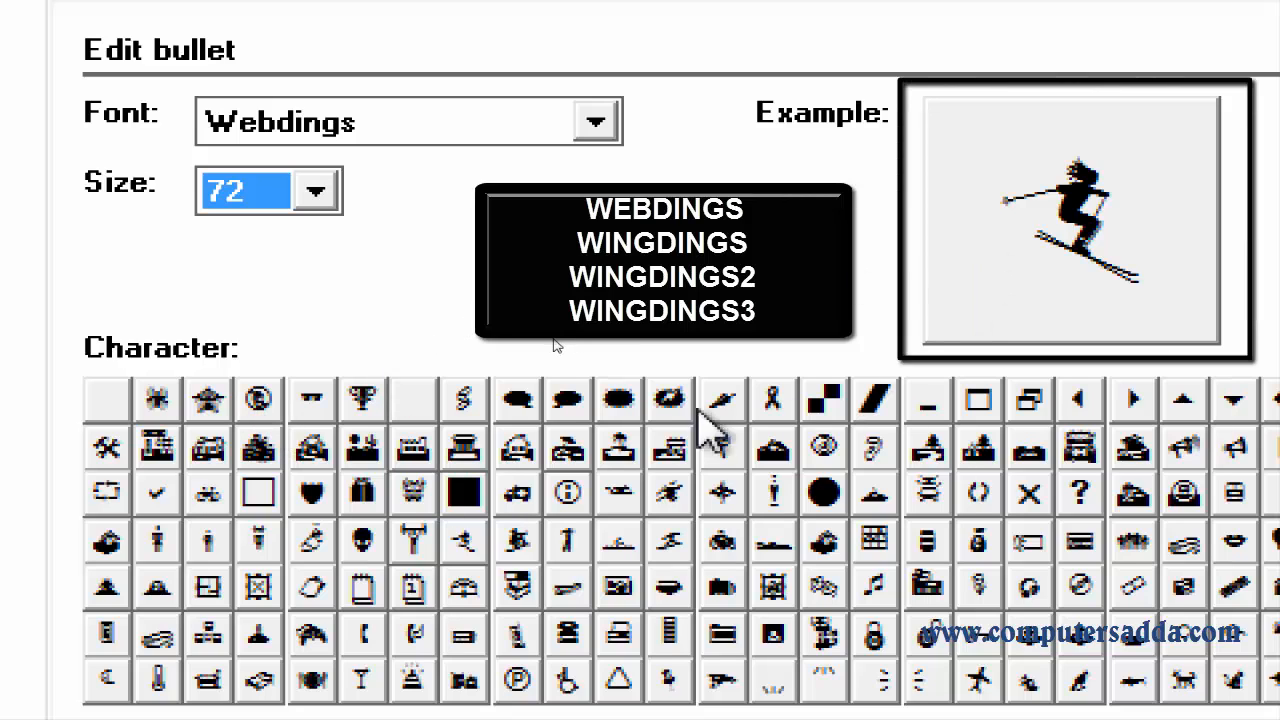
left_click(517, 492)
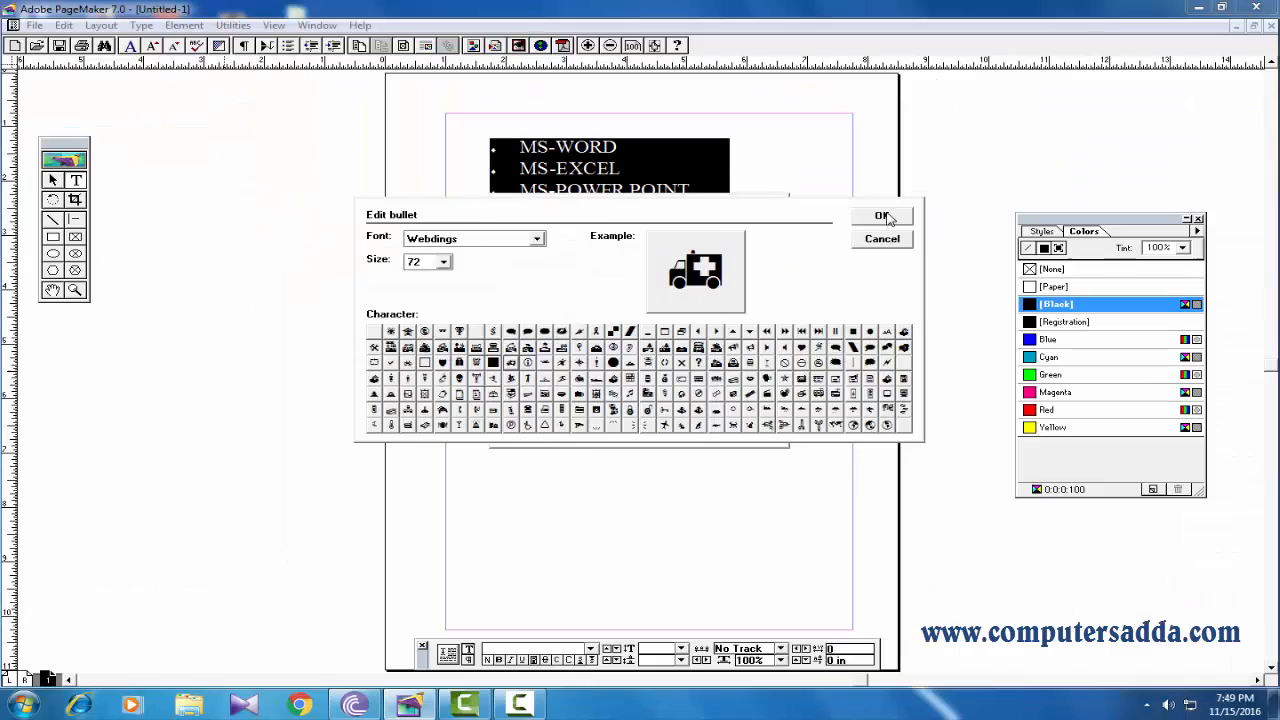
left_click(882, 216)
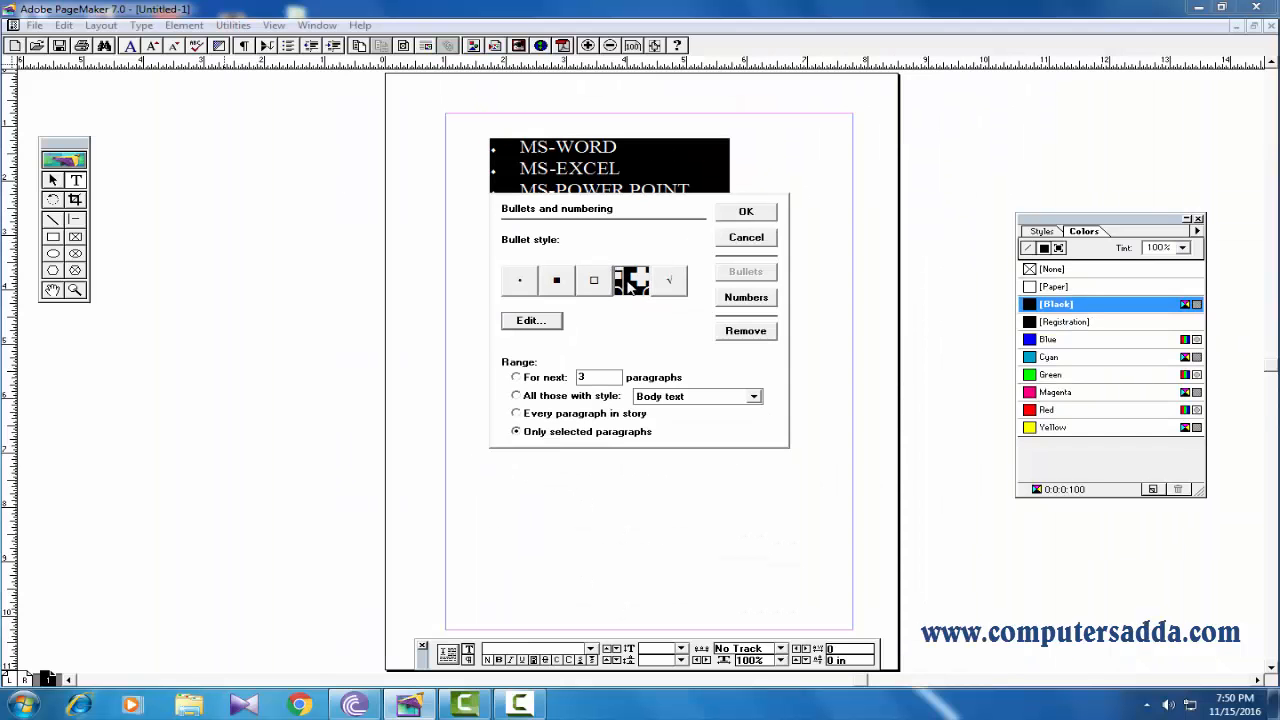
left_click(628, 284)
left_click(745, 213)
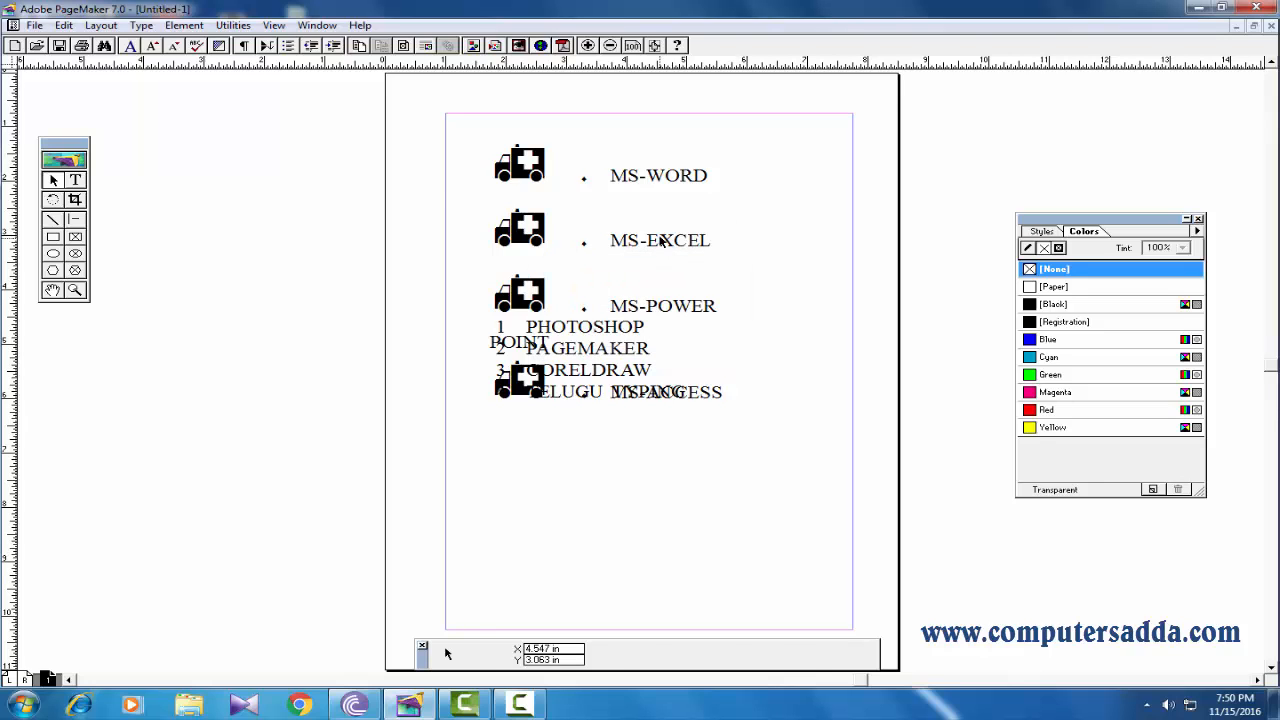
Move the bulleted MS text block to the left and widen it so MS-POWER POINT fits on one line.
left_click_drag(660, 240, 316, 340)
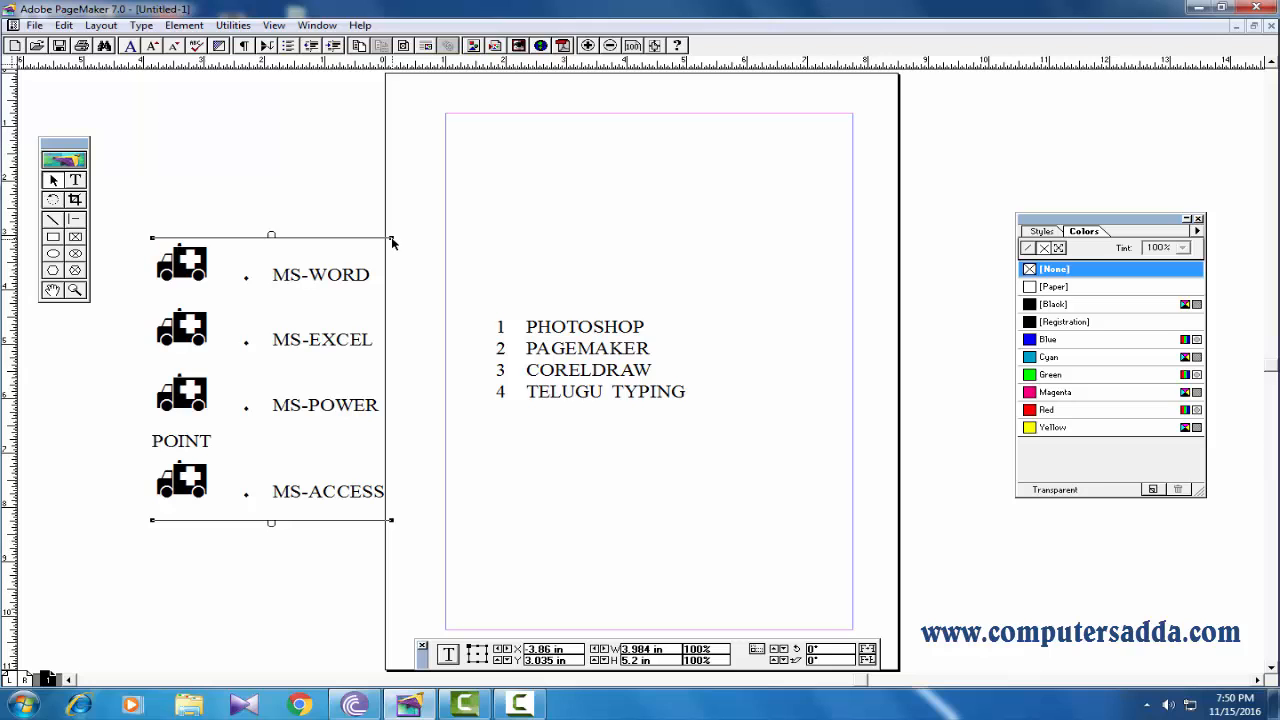
left_click_drag(391, 239, 520, 243)
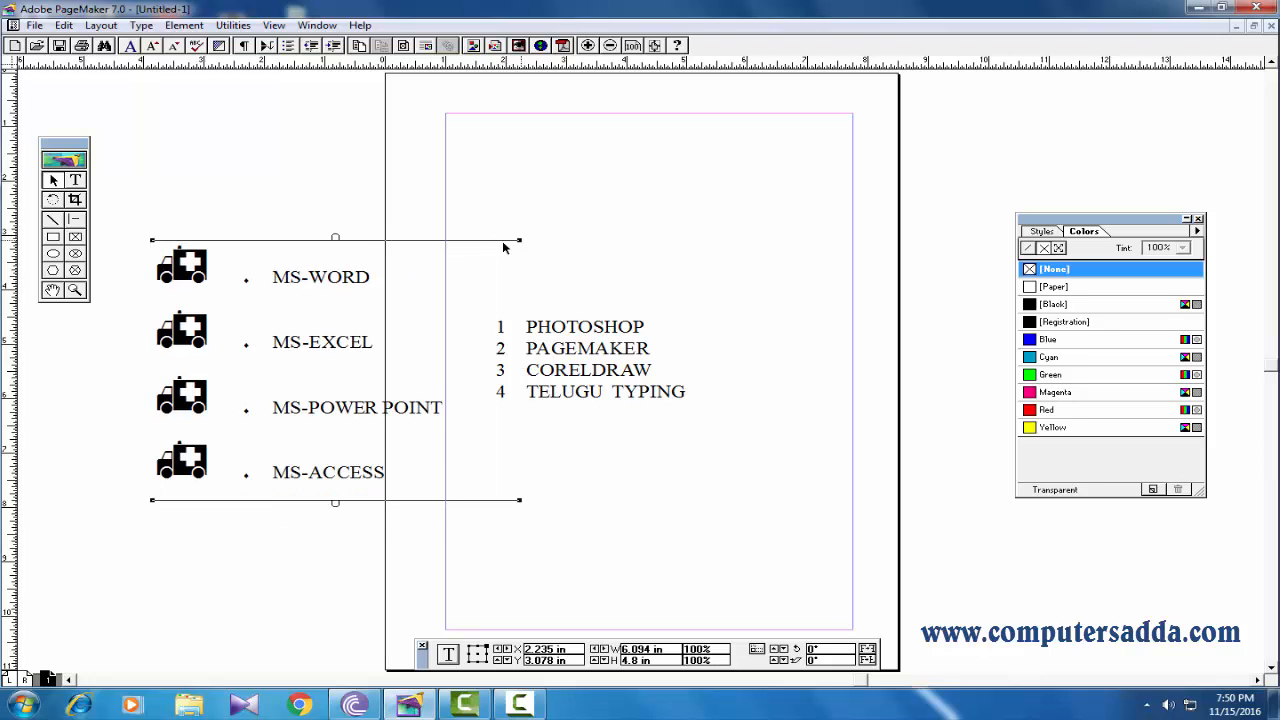
Color the first three ambulance bullets Magenta, Cyan and Red respectively.
left_click(77, 182)
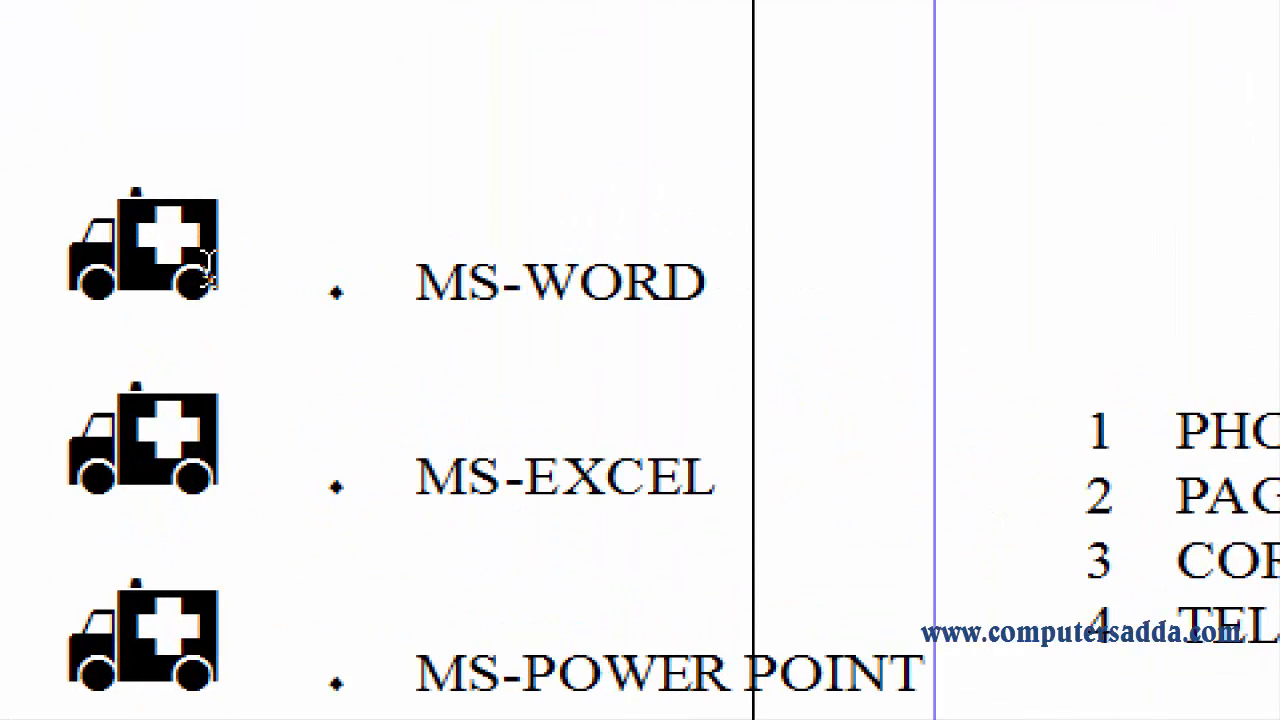
left_click_drag(220, 265, 55, 260)
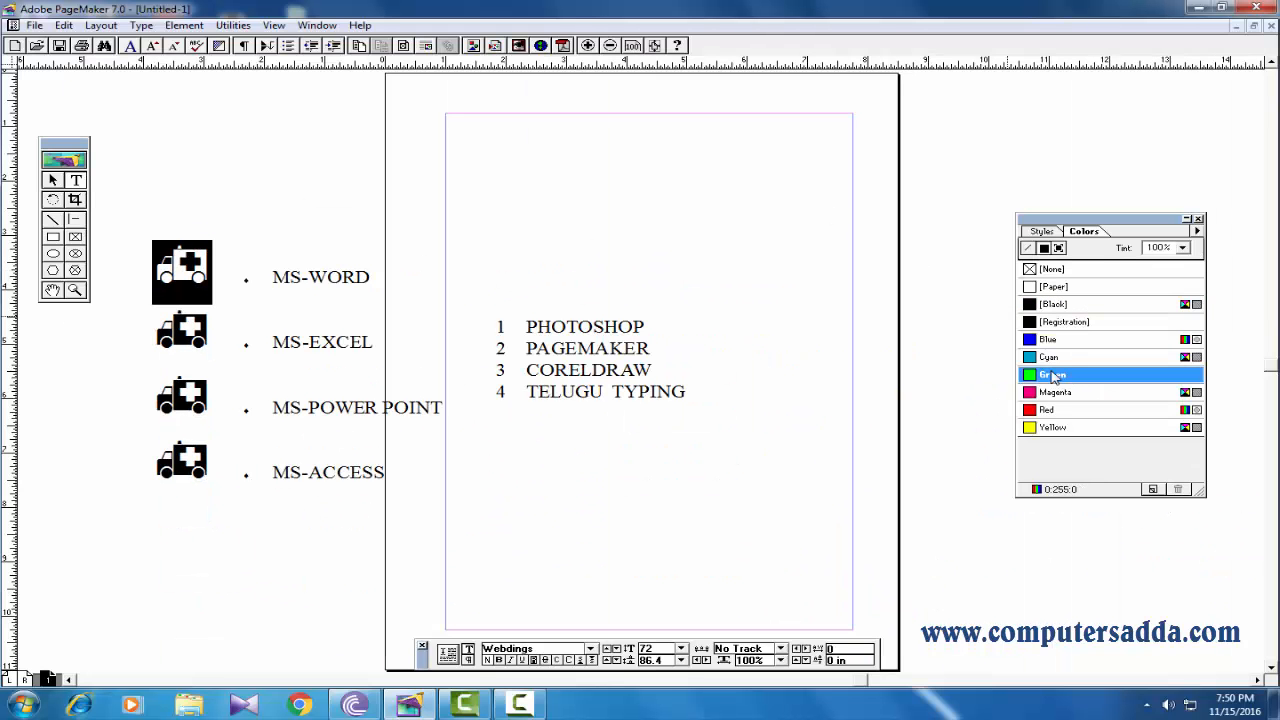
left_click(1056, 392)
left_click_drag(216, 325, 102, 332)
left_click(1048, 357)
left_click_drag(216, 408, 120, 394)
left_click(1046, 409)
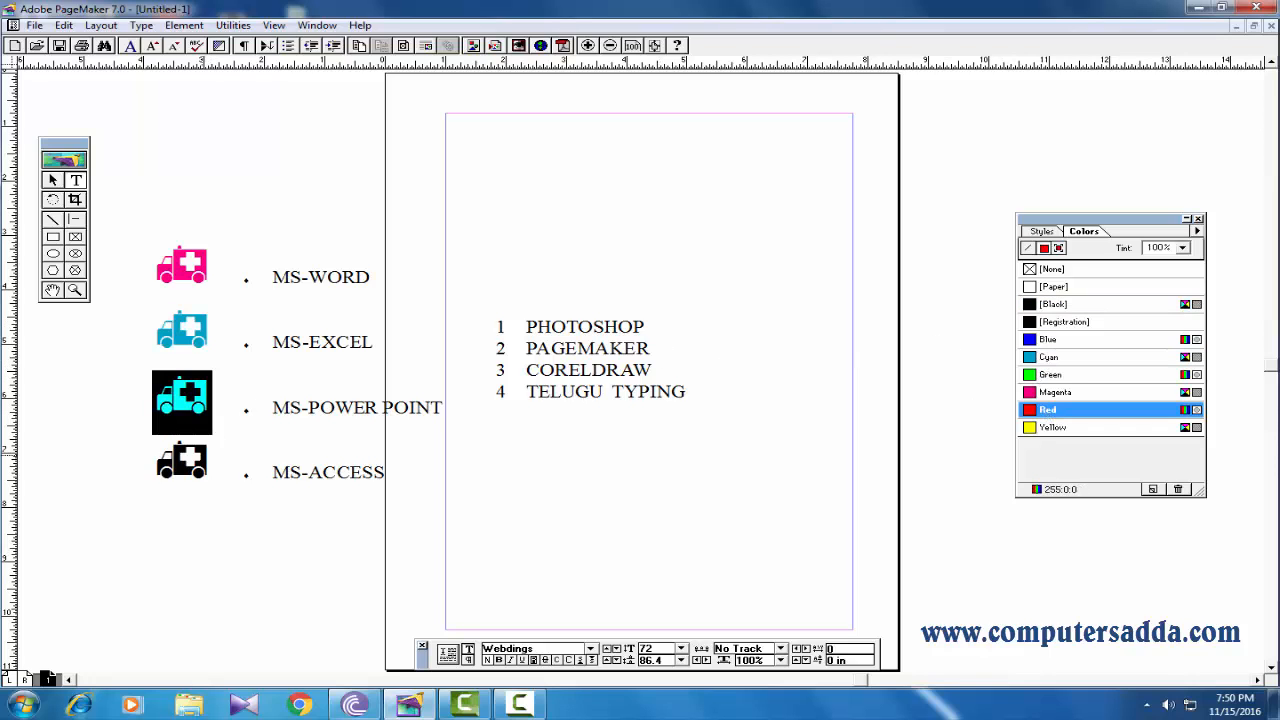
Reduce the fourth ambulance bullet, beside MS-ACCESS, to 18 points.
left_click_drag(216, 463, 124, 452)
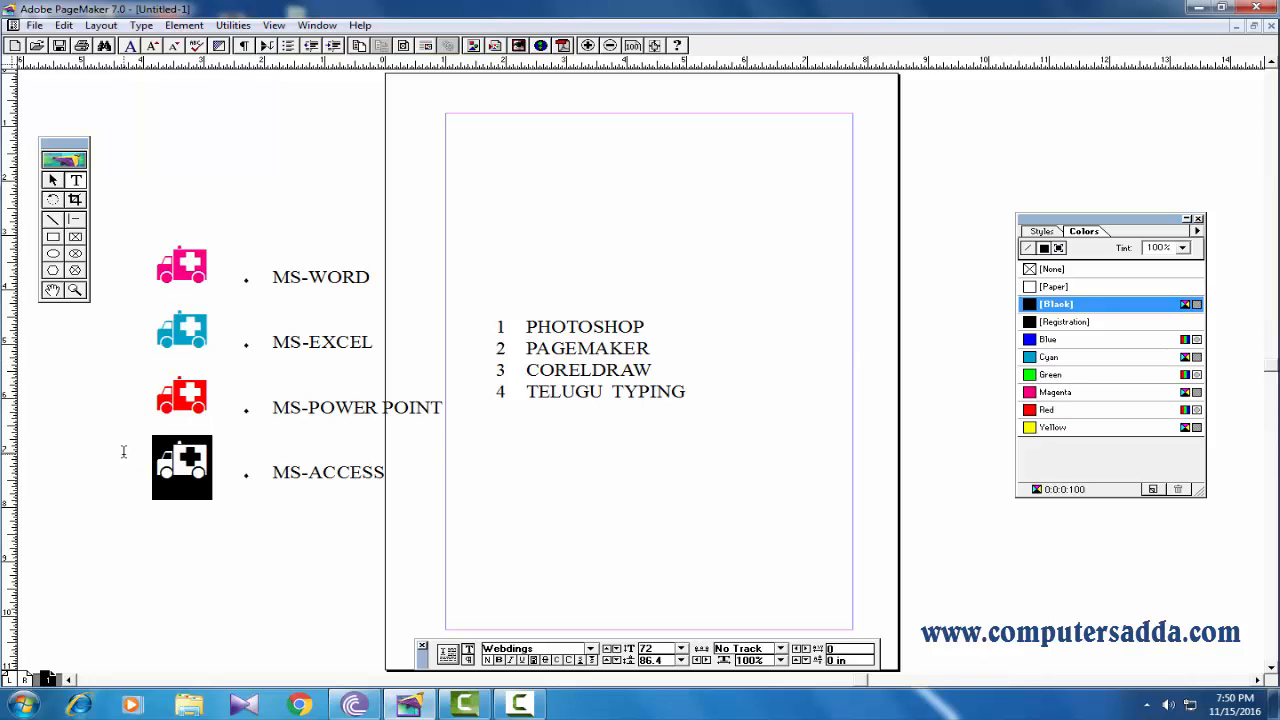
left_click(681, 650)
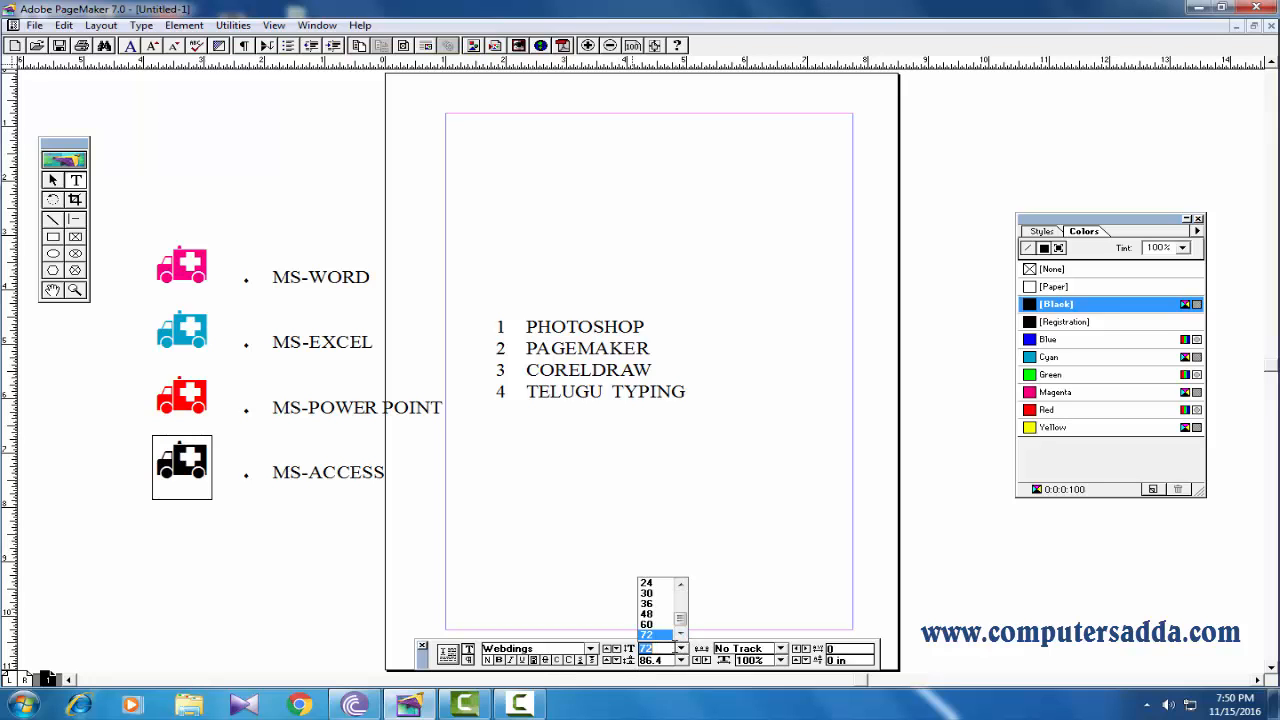
left_click(650, 624)
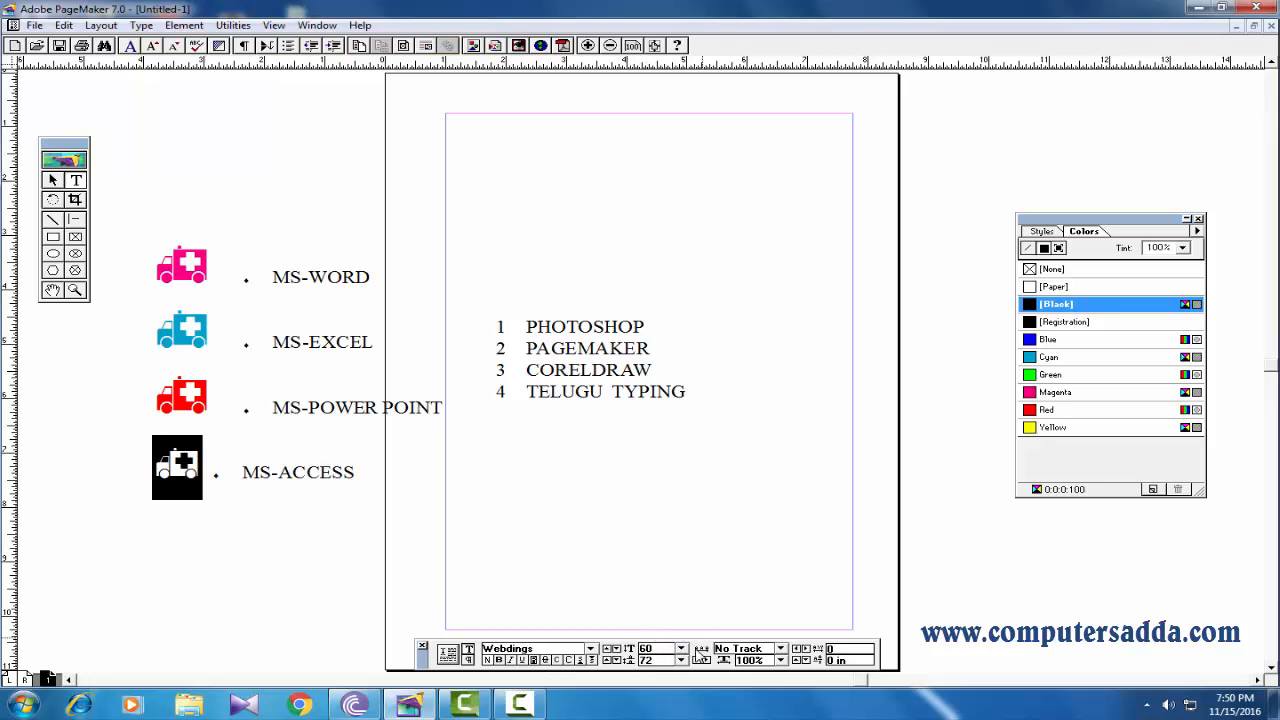
left_click(681, 650)
left_click(680, 584)
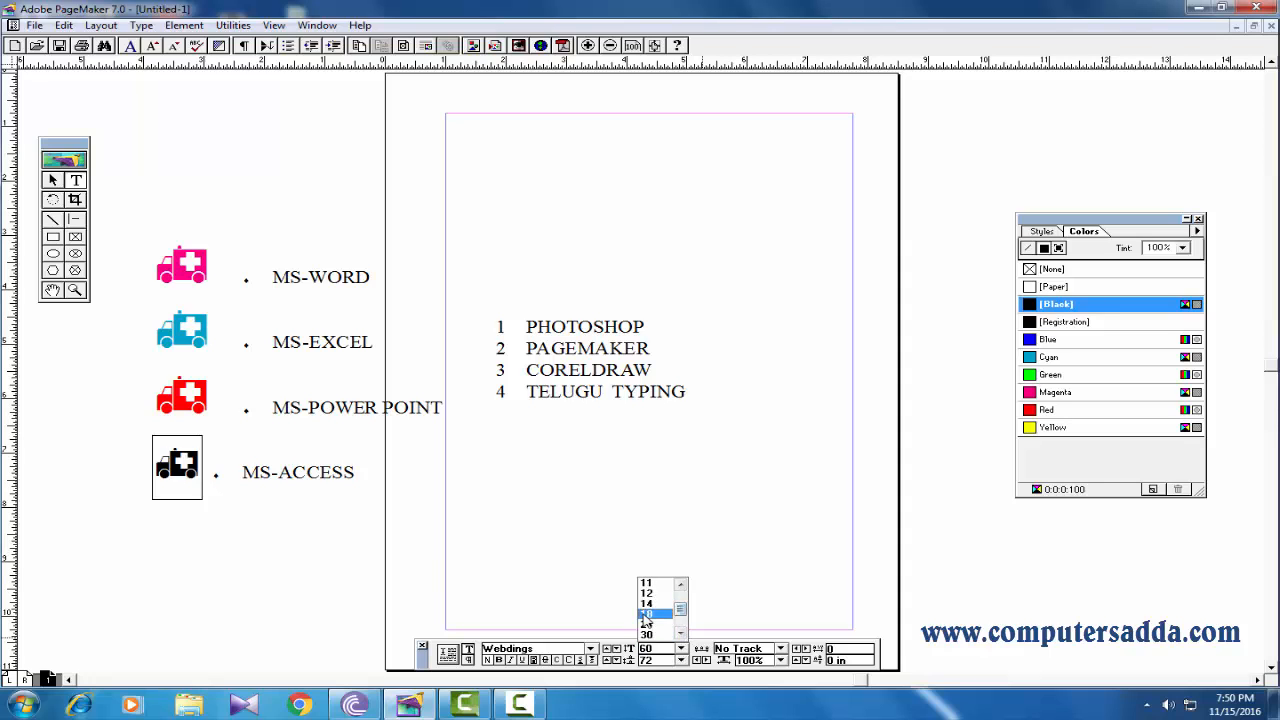
left_click(645, 614)
left_click_drag(176, 477, 136, 476)
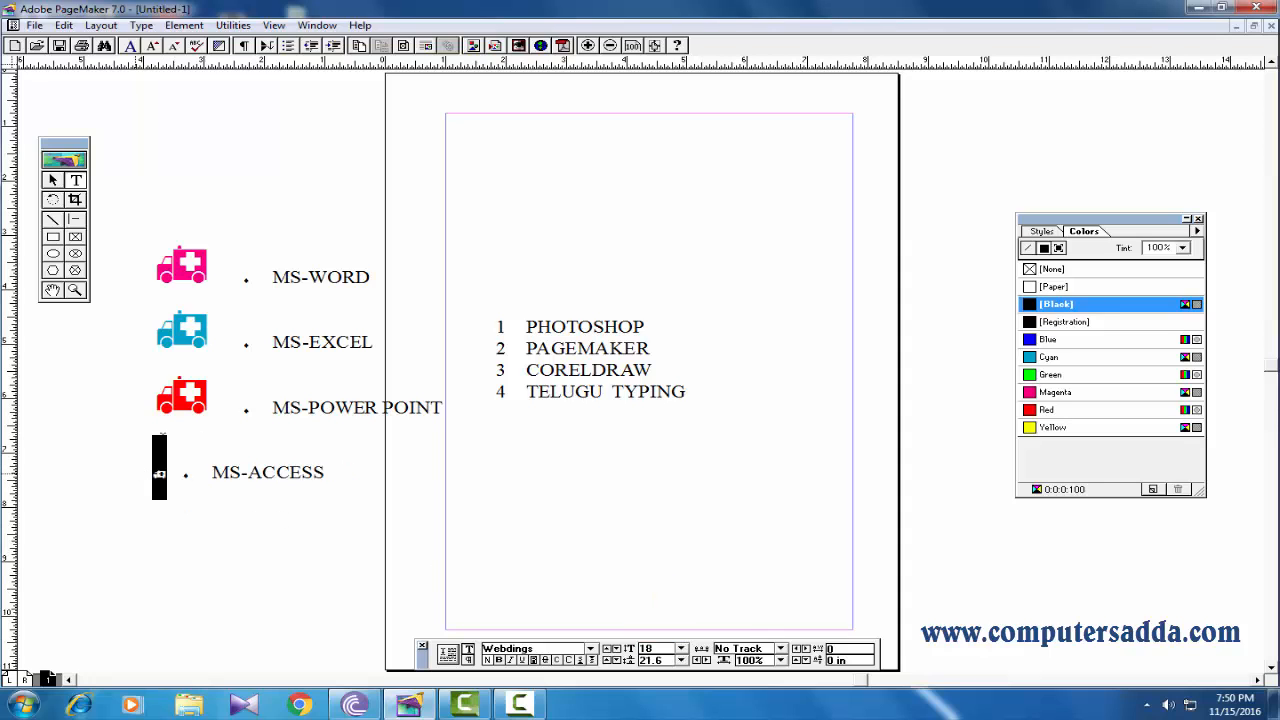
left_click(156, 395)
left_click_drag(232, 400, 147, 399)
Select the four numbered lines, PHOTOSHOP to TELUGU TYPING, and open the Bullets and numbering plug-in.
left_click_drag(712, 401, 496, 303)
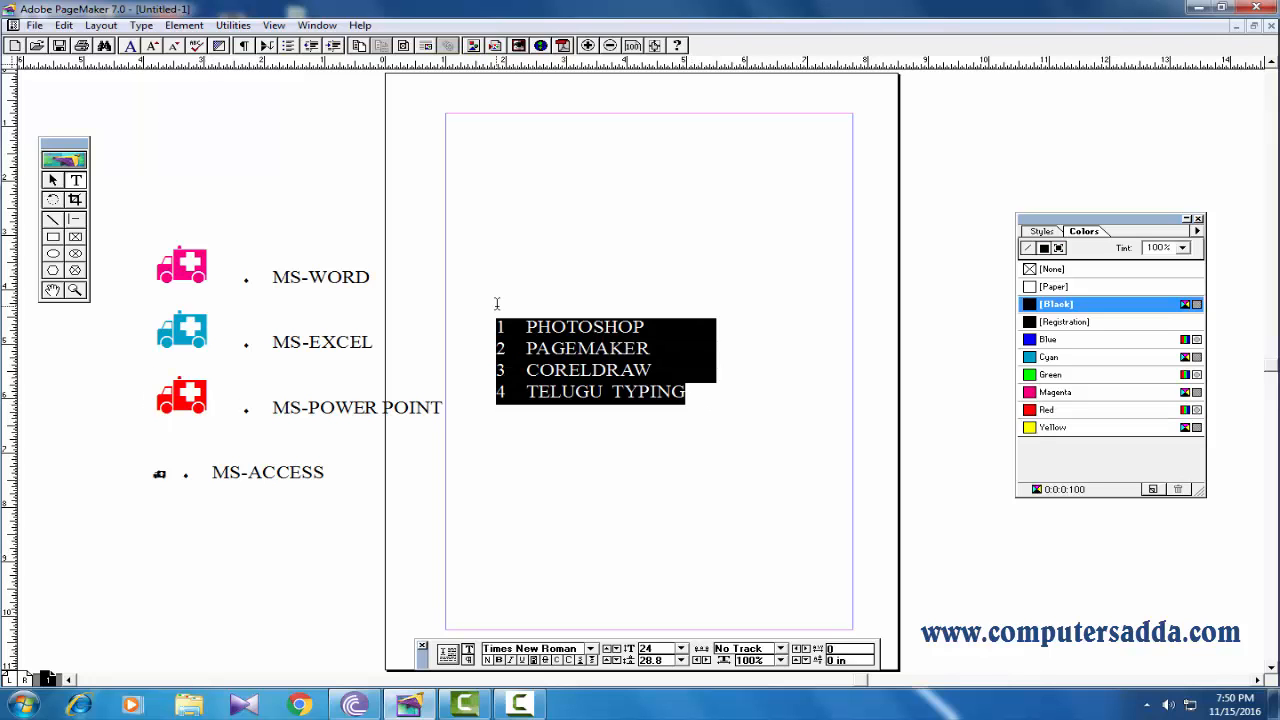
left_click(186, 25)
mouse_move(233, 26)
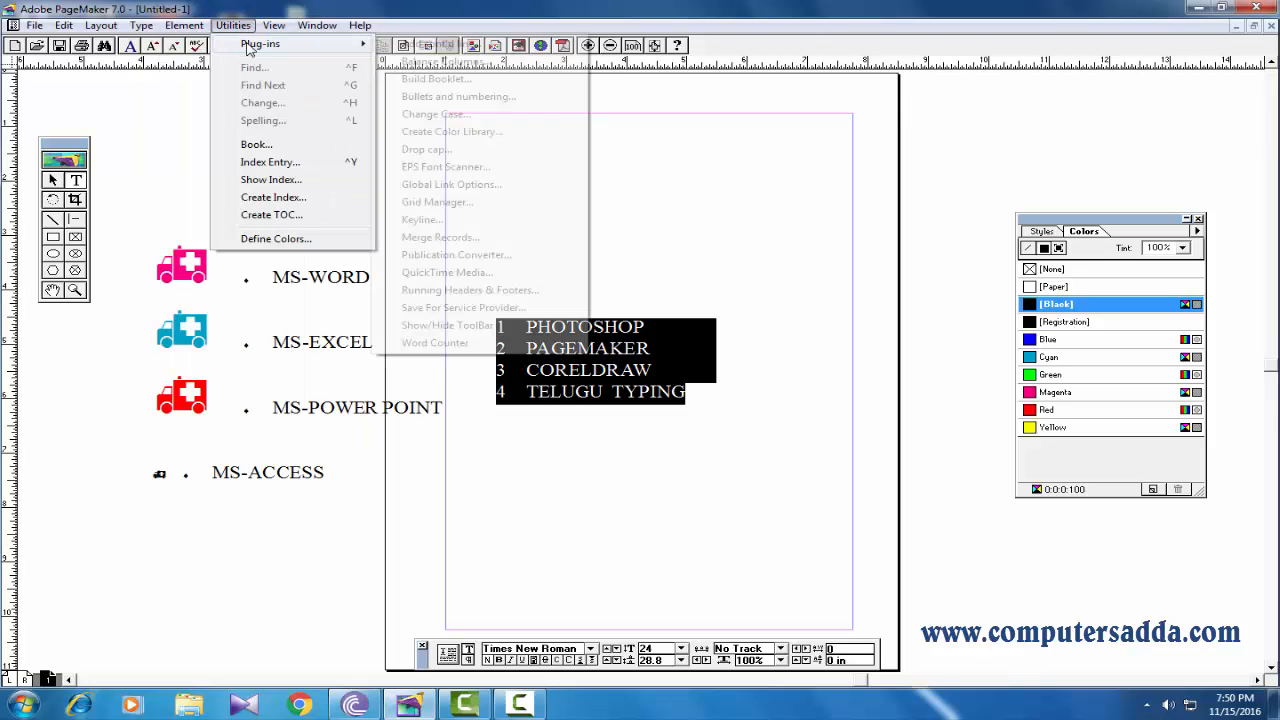
left_click(415, 96)
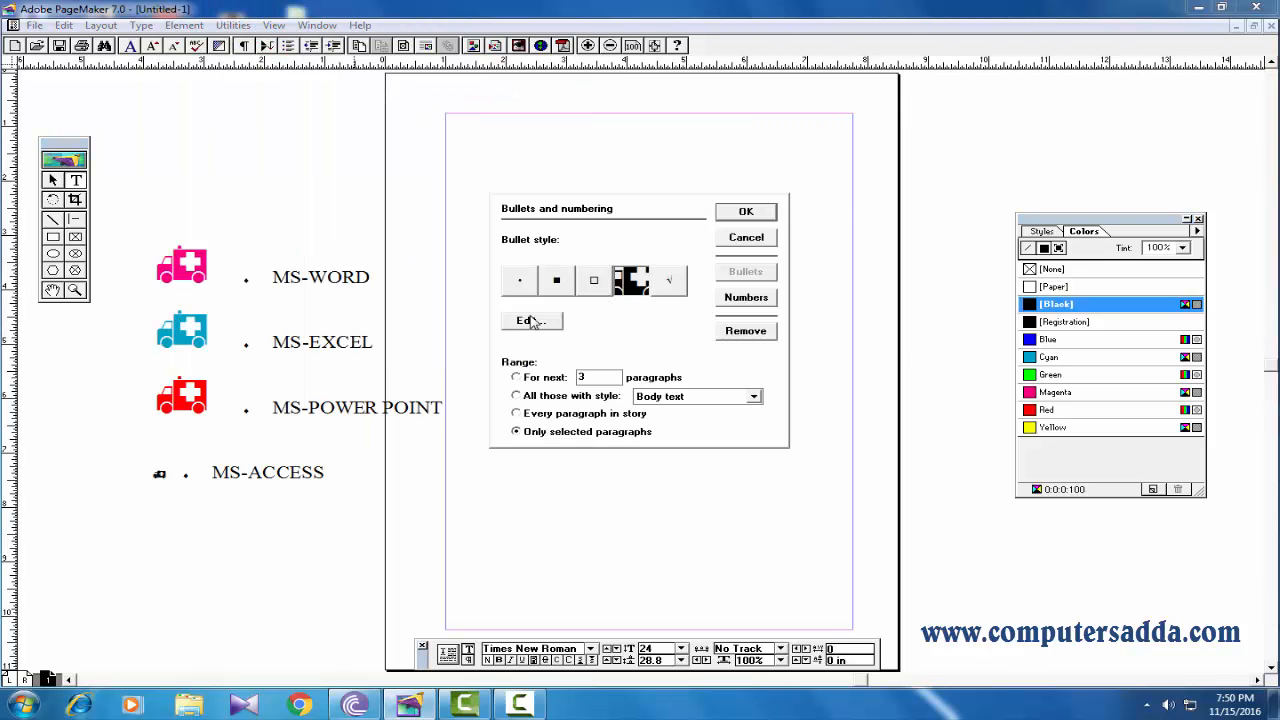
left_click(531, 320)
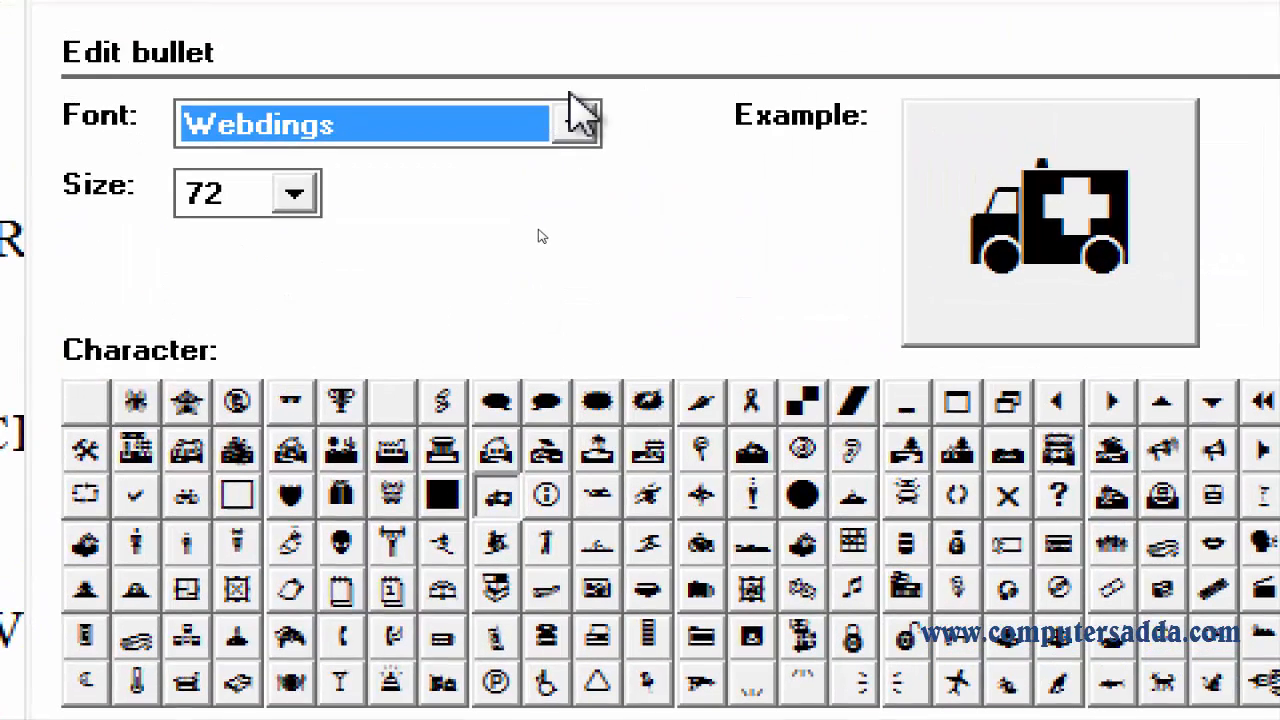
left_click(575, 88)
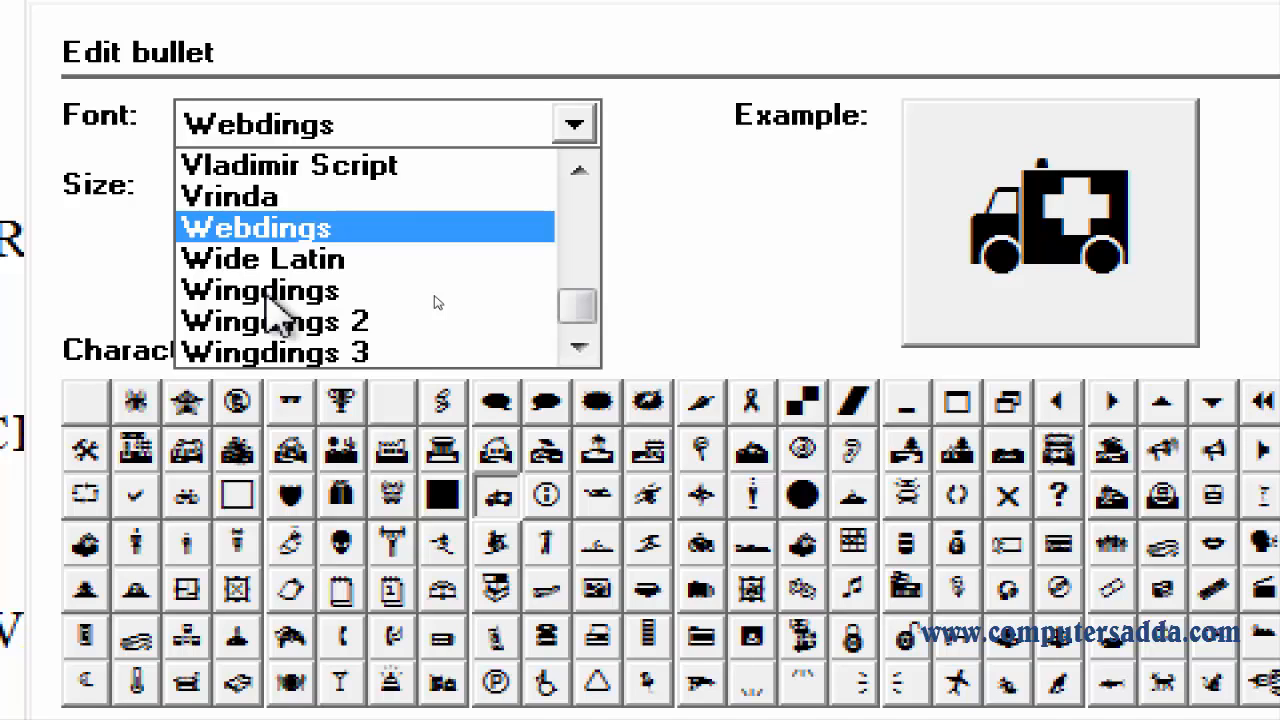
left_click(268, 292)
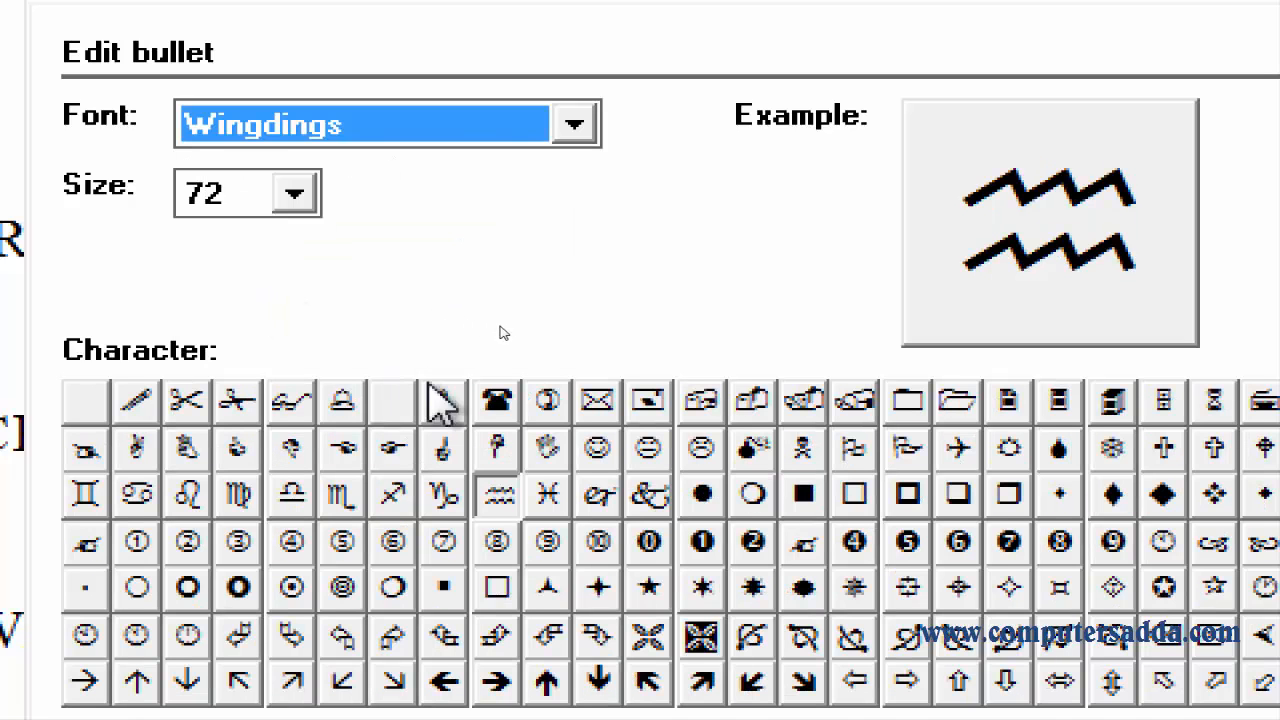
left_click(497, 400)
left_click(547, 400)
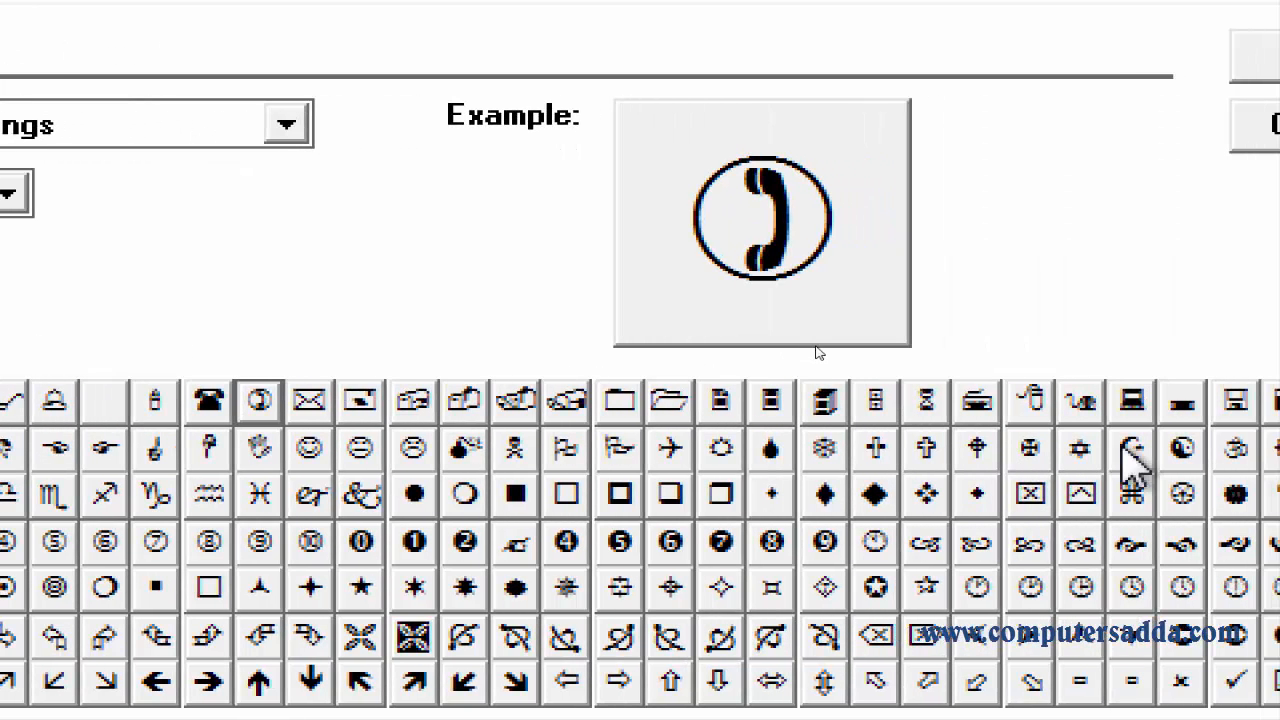
left_click(1227, 447)
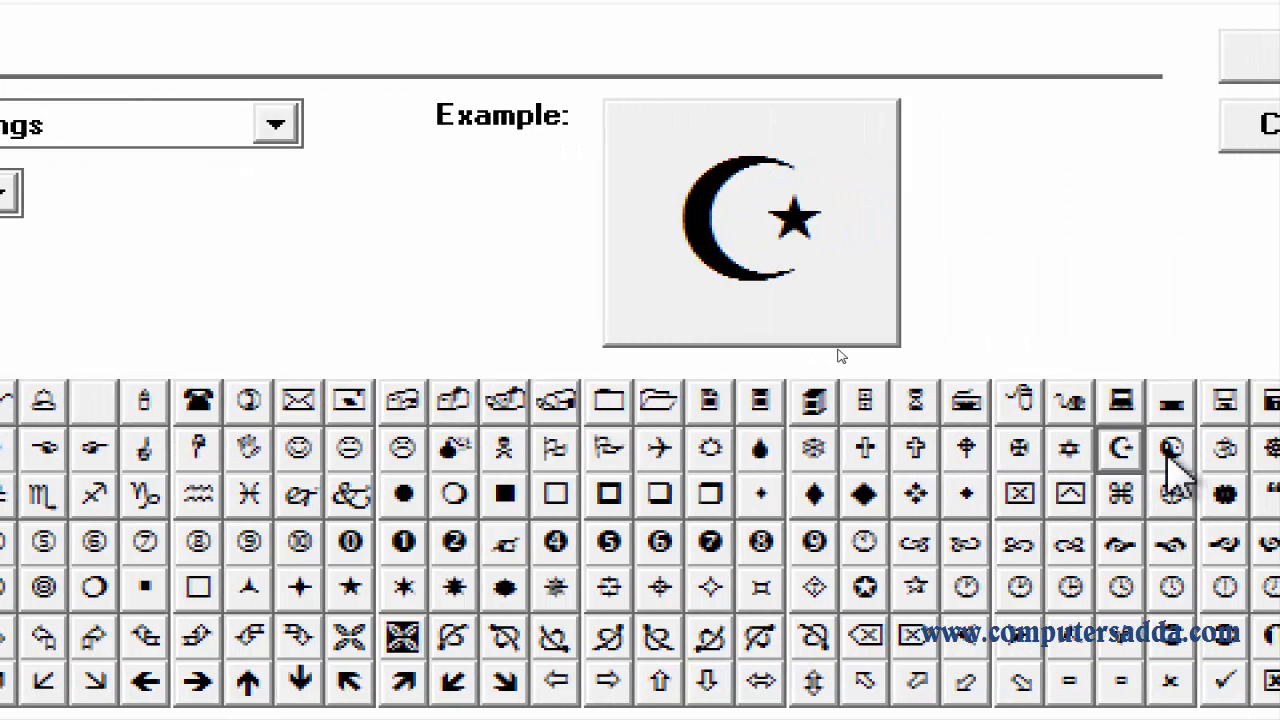
left_click(1276, 447)
left_click(1167, 447)
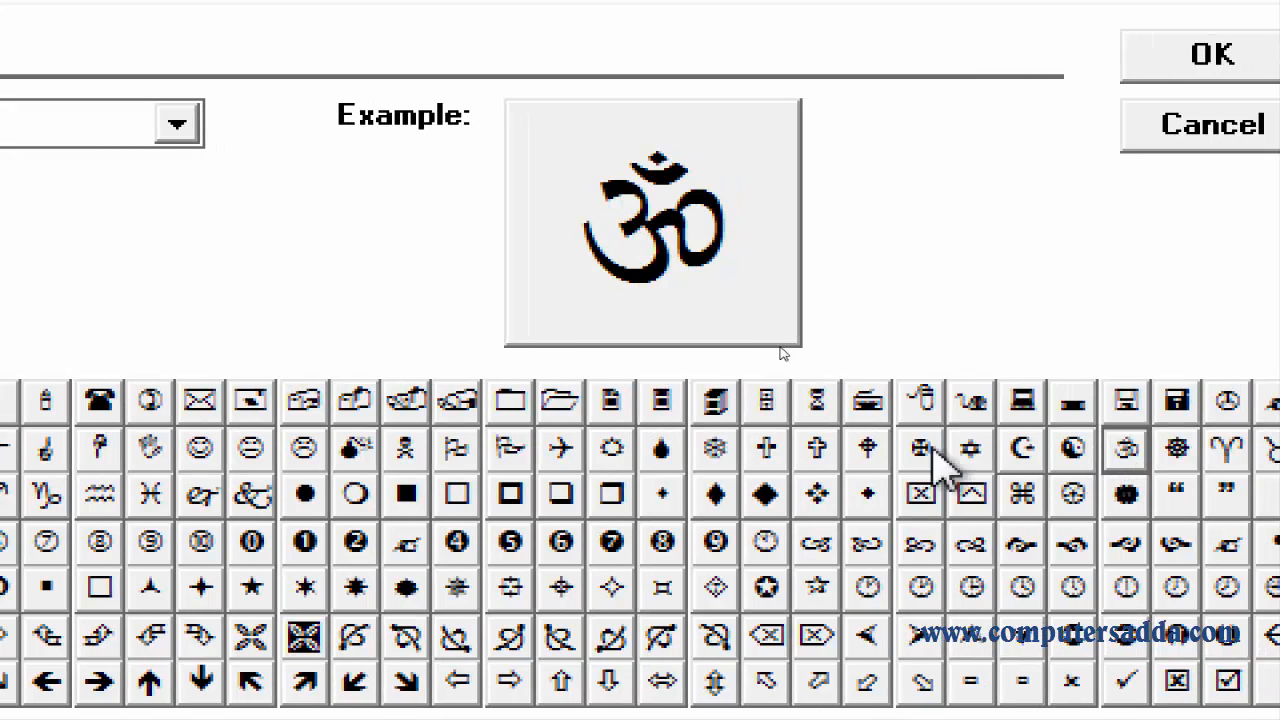
left_click(857, 447)
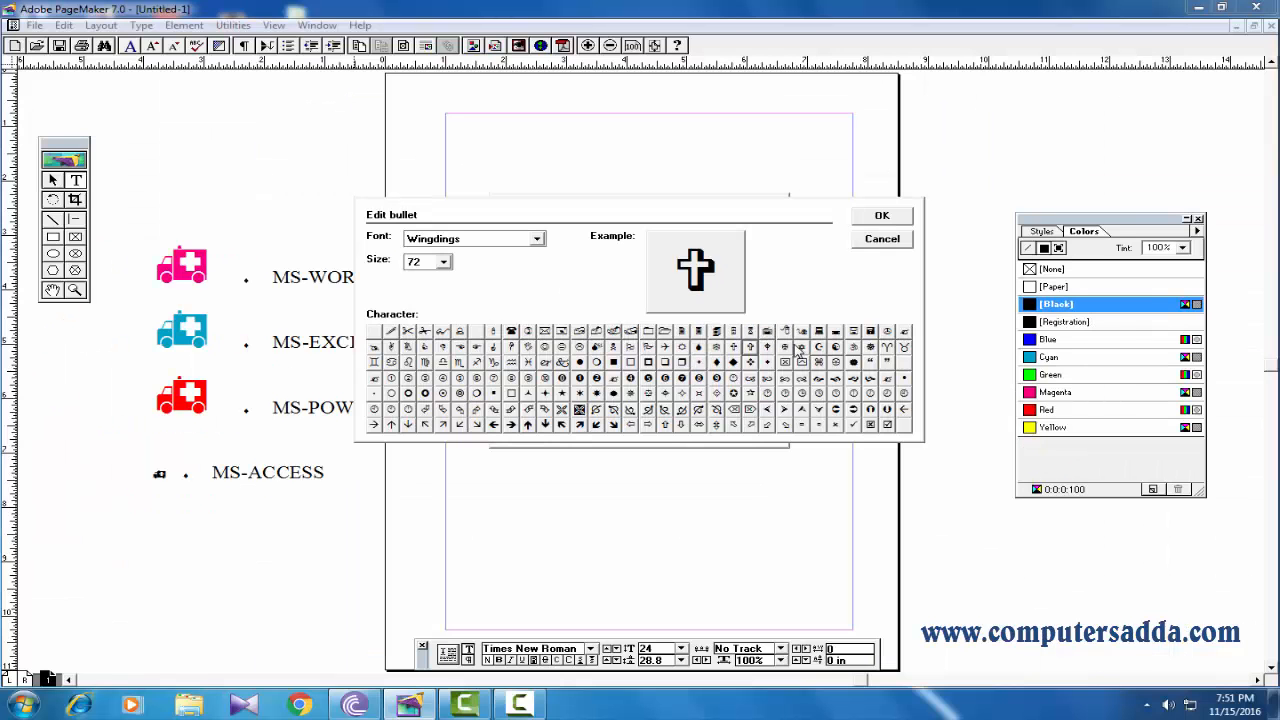
left_click(884, 241)
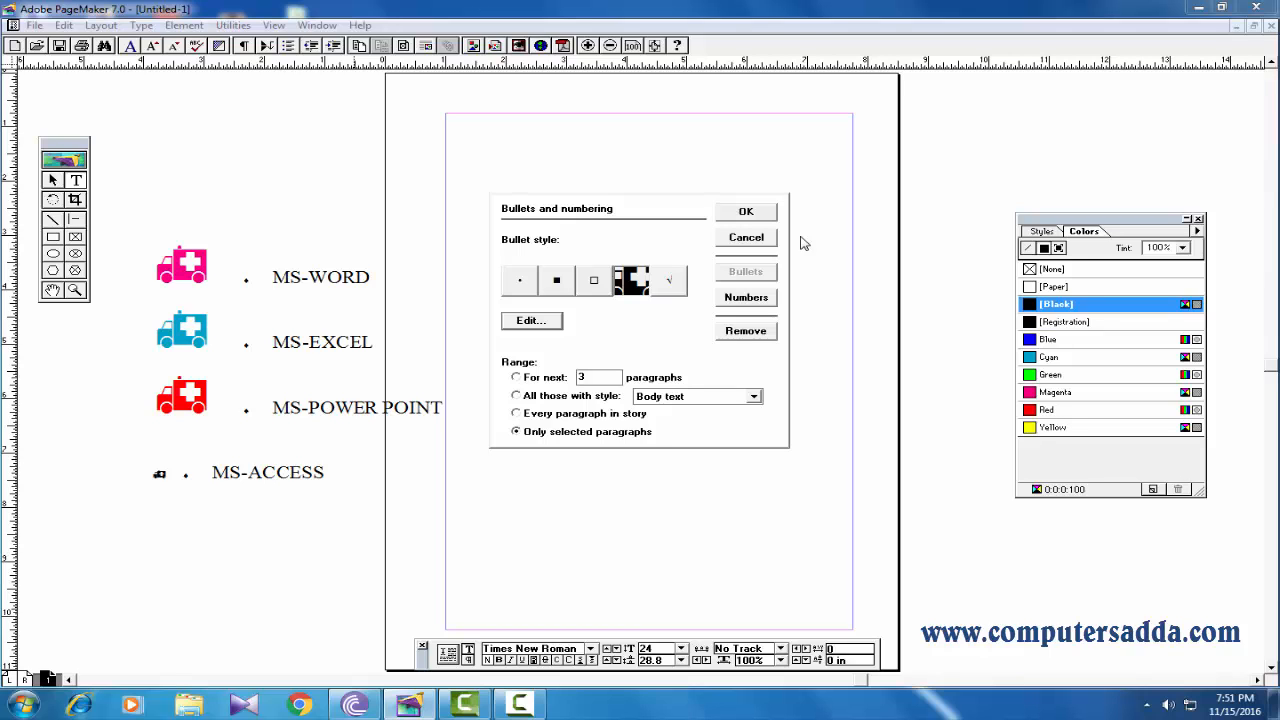
Apply the Webdings ambulance bullet style to the selected numbered lines.
left_click(758, 212)
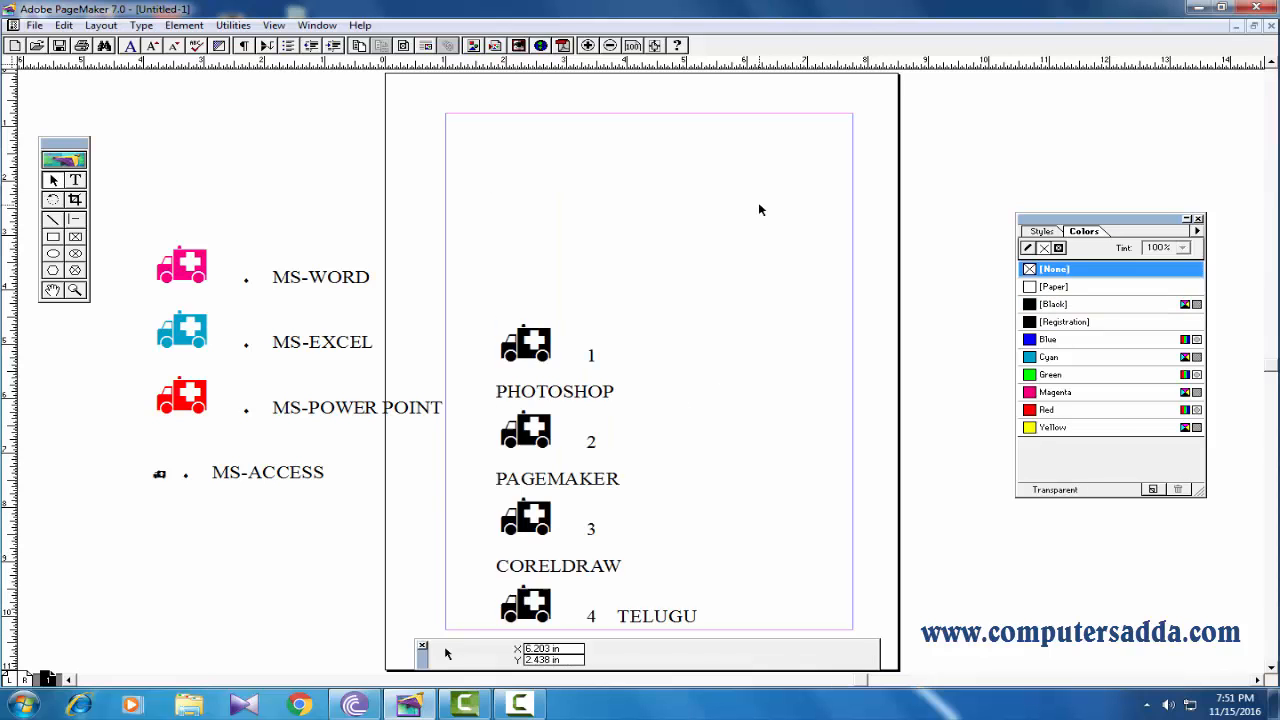